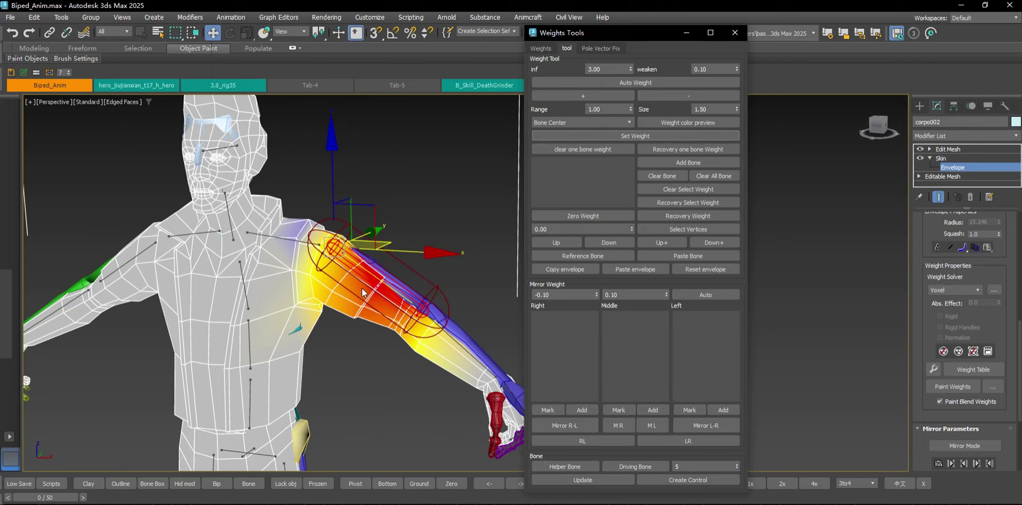
Step: Turn off the Skin modifier on the body mesh and select its Edit Mesh modifier
left_click(921, 159)
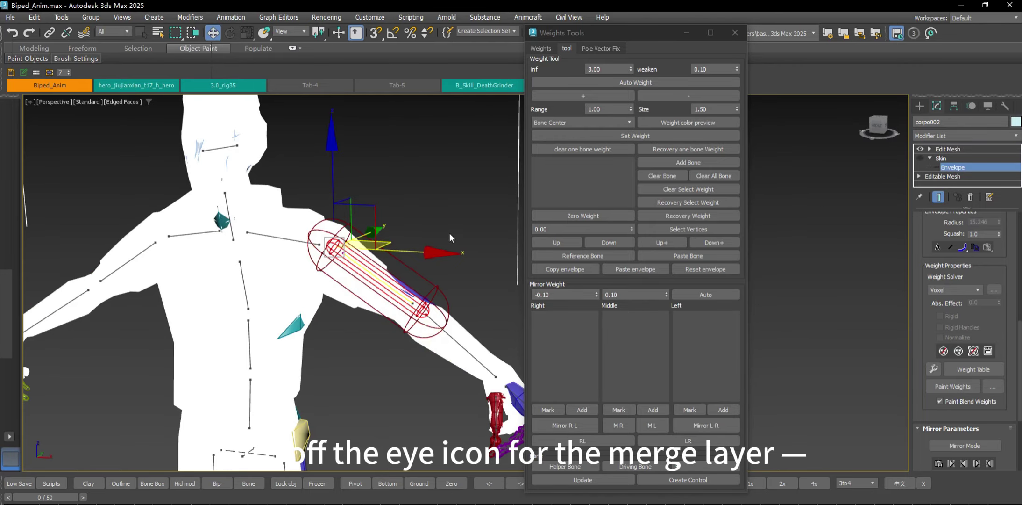
middle_click_drag(448, 236, 416, 226, "alt")
left_click(942, 149)
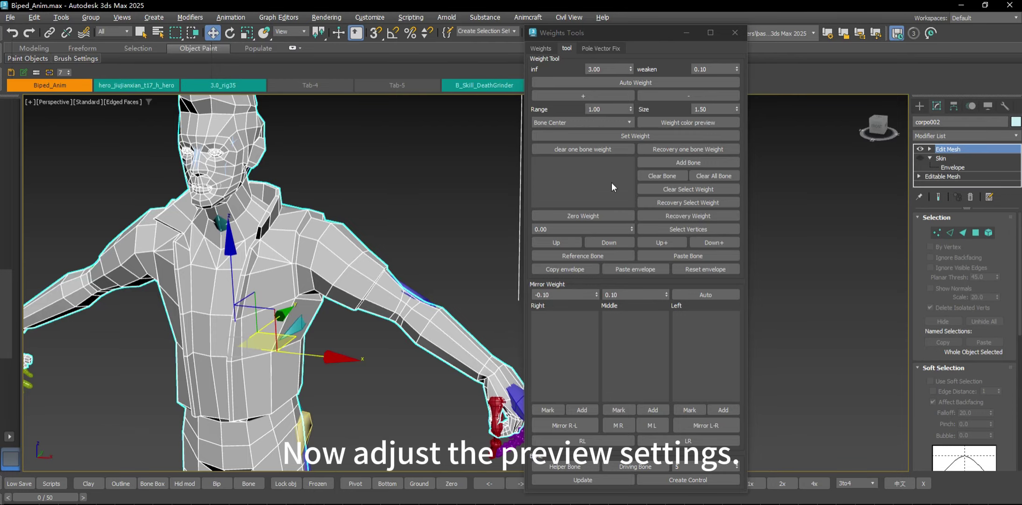
Step: Set the weight tool's Size to 3 and generate the weight color preview on the mesh
double_click(716, 108)
type("3")
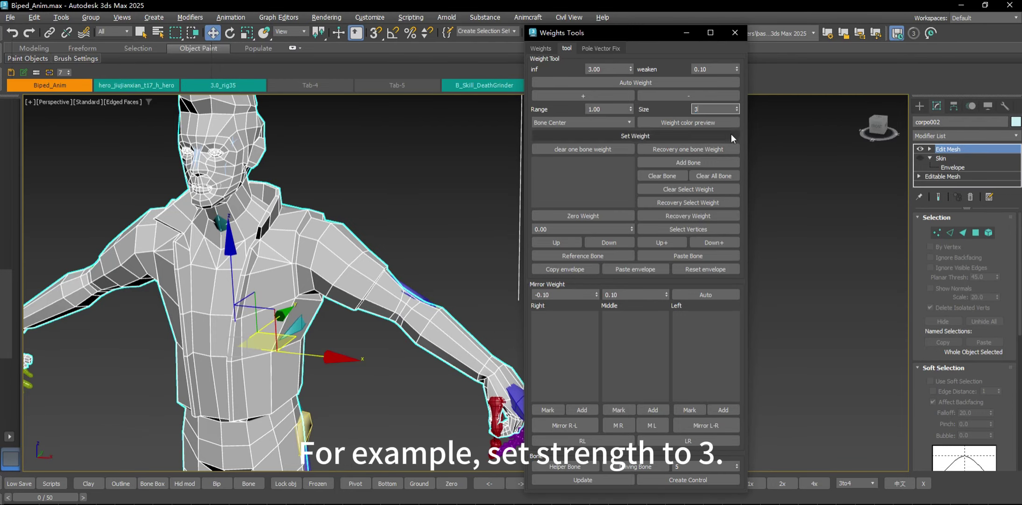
left_click(697, 124)
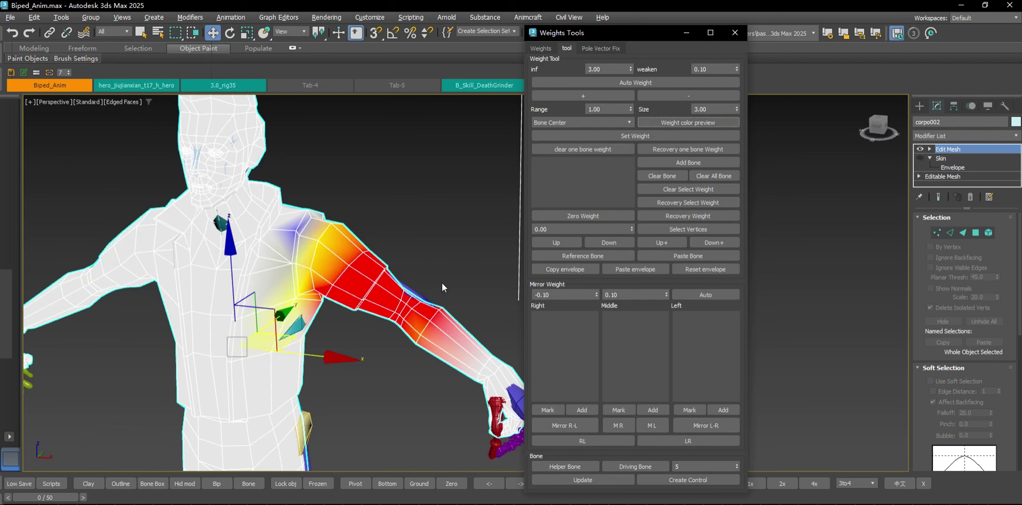
middle_click_drag(433, 268, 452, 265, "alt")
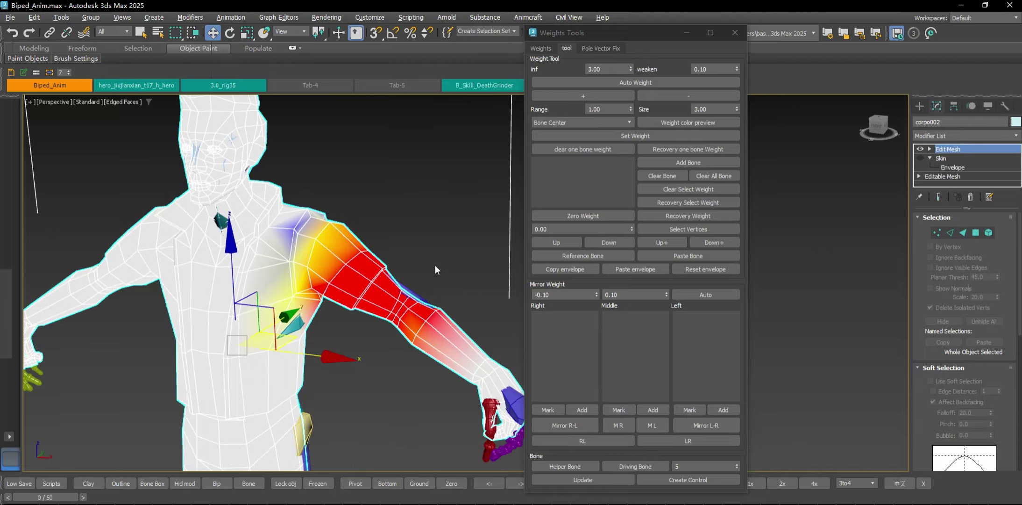
middle_click_drag(435, 265, 418, 261, "alt")
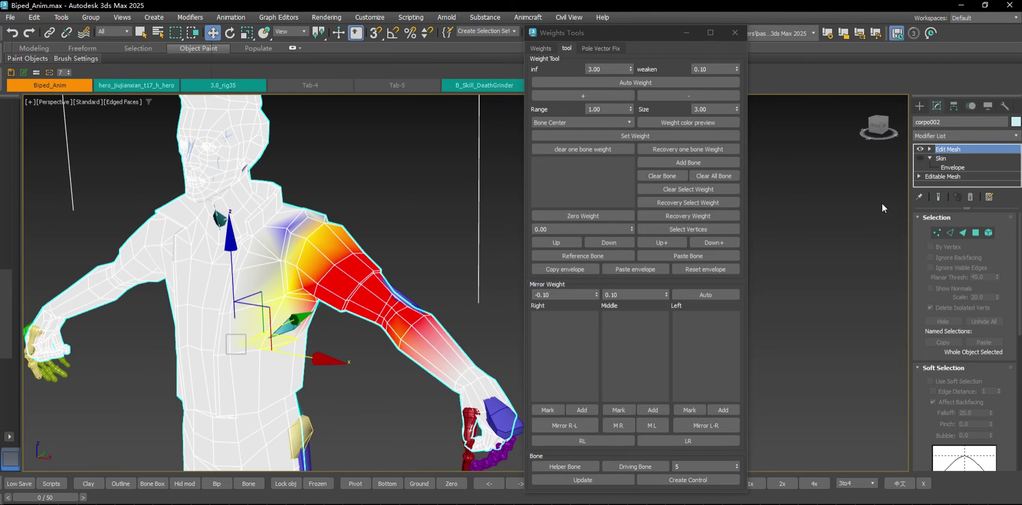
Step: Compare the preview by toggling Skin and Edit Mesh, leaving both modifiers enabled and Skin selected
left_click(920, 158)
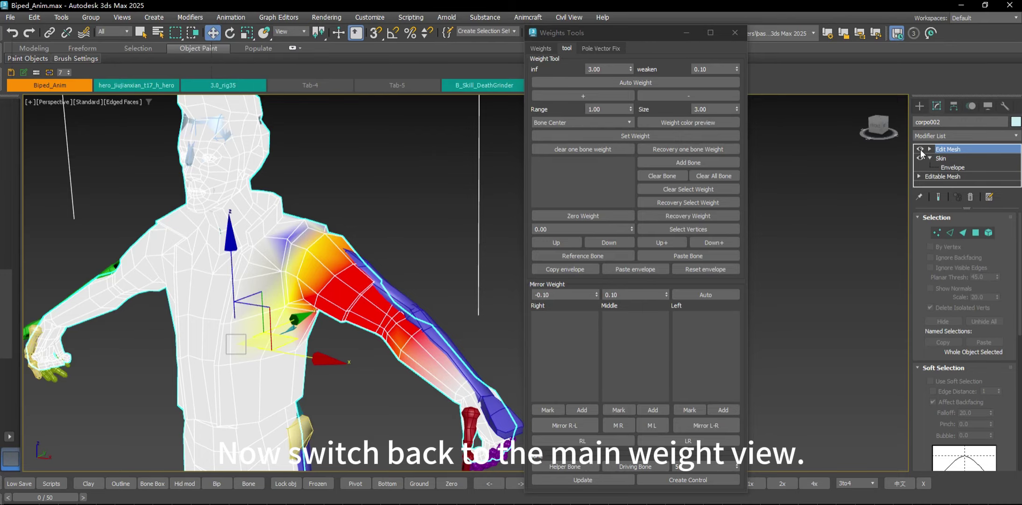
left_click(919, 157)
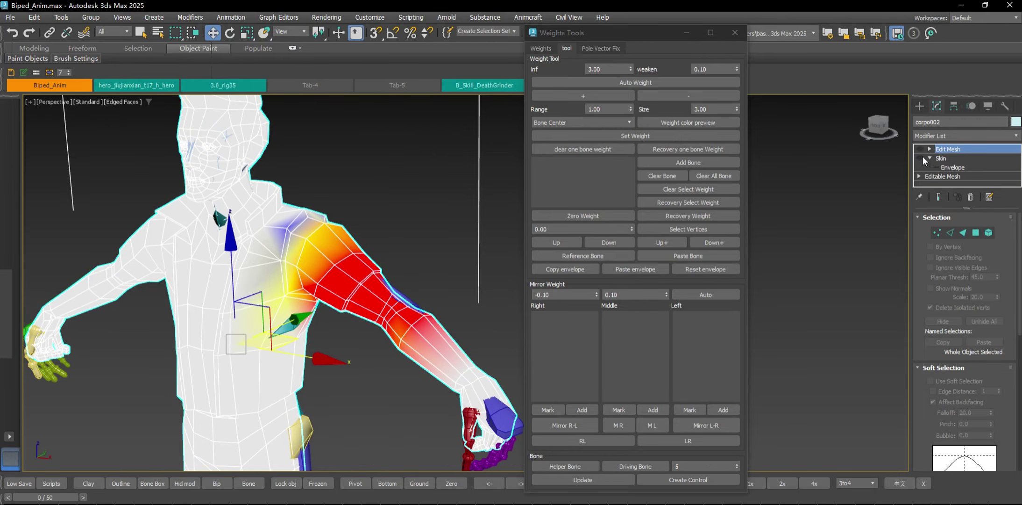
left_click(920, 157)
left_click(947, 157)
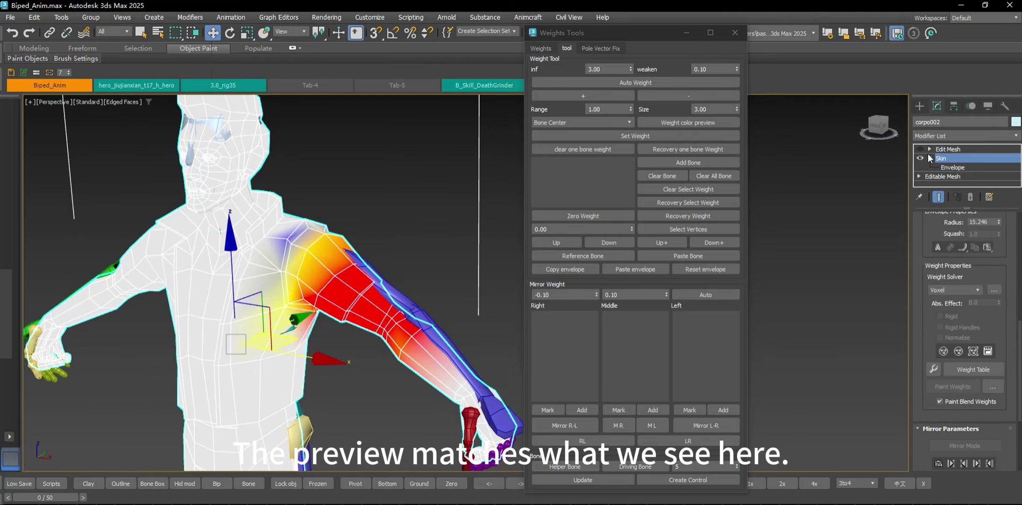
left_click(920, 149)
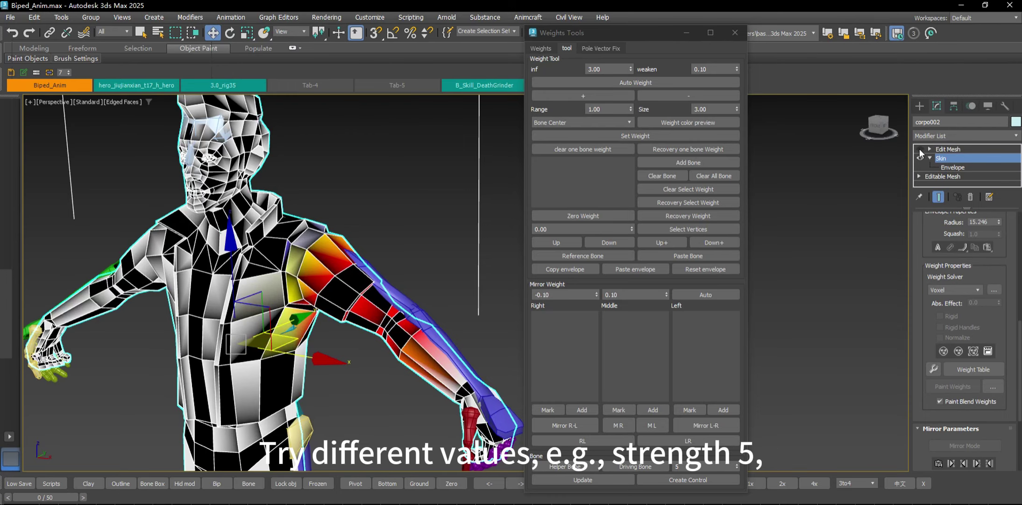
left_click(920, 159)
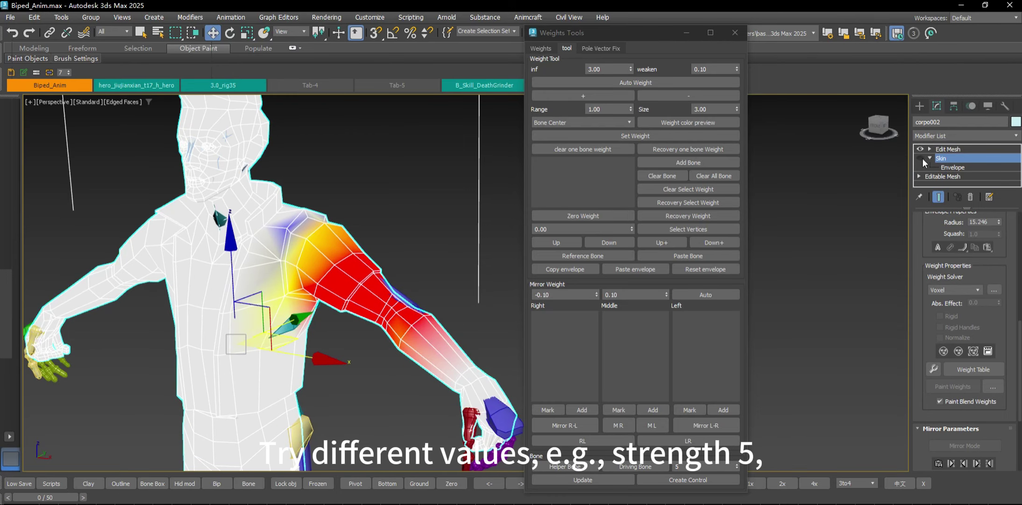
left_click(921, 158)
Step: Set Size to 5 and Range to 2 and update the weight color preview
double_click(702, 109)
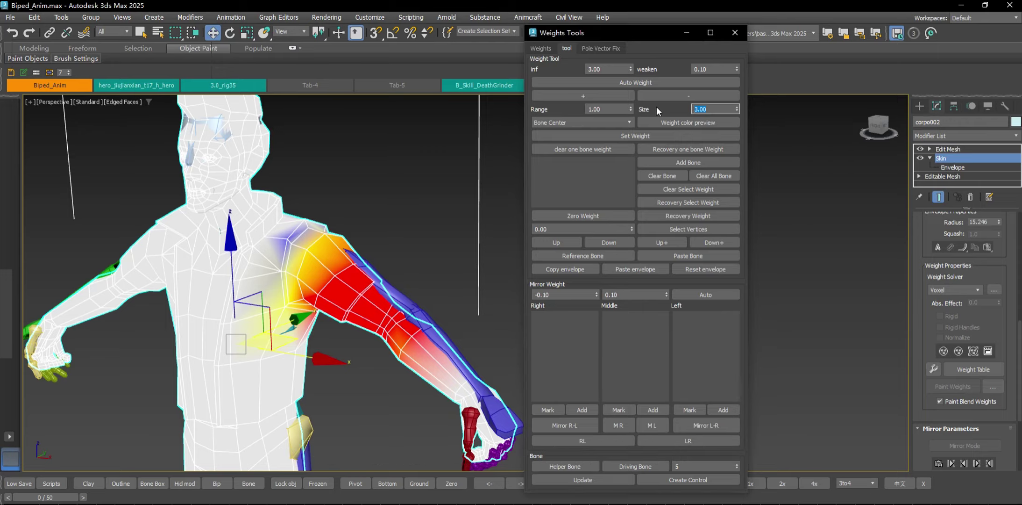
type("5")
double_click(610, 111)
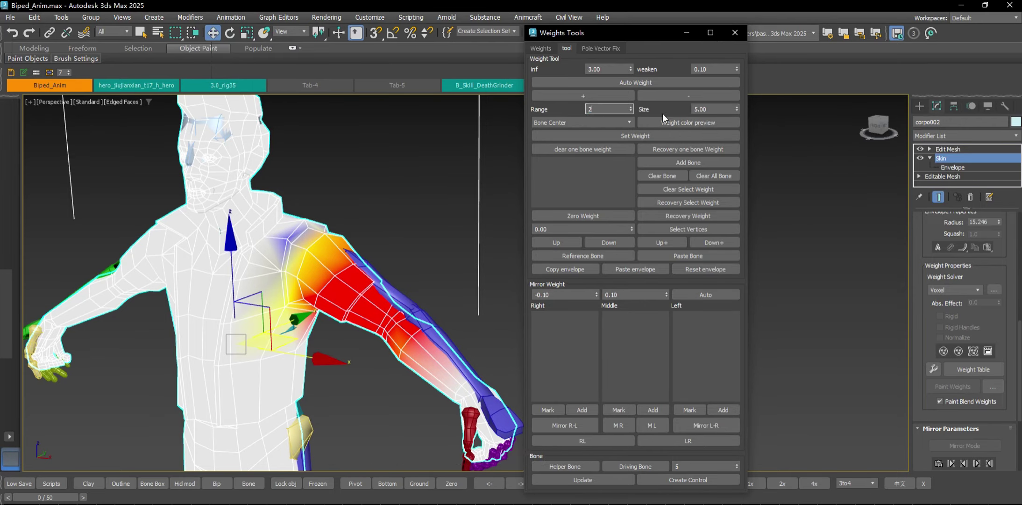
type("2")
left_click(692, 124)
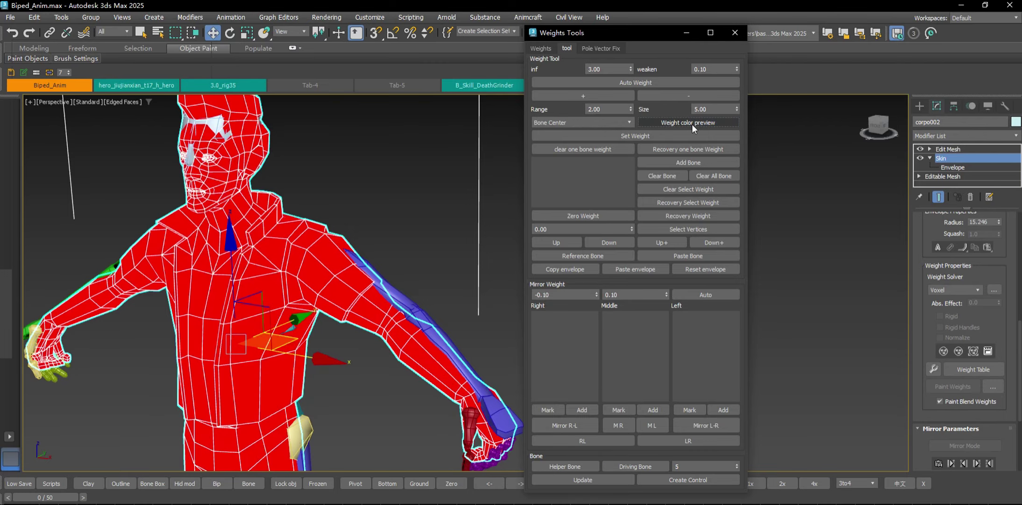
Step: Preview the weight colors with Range set to 1.5, and again with Size set to 3
double_click(603, 109)
type("1.5")
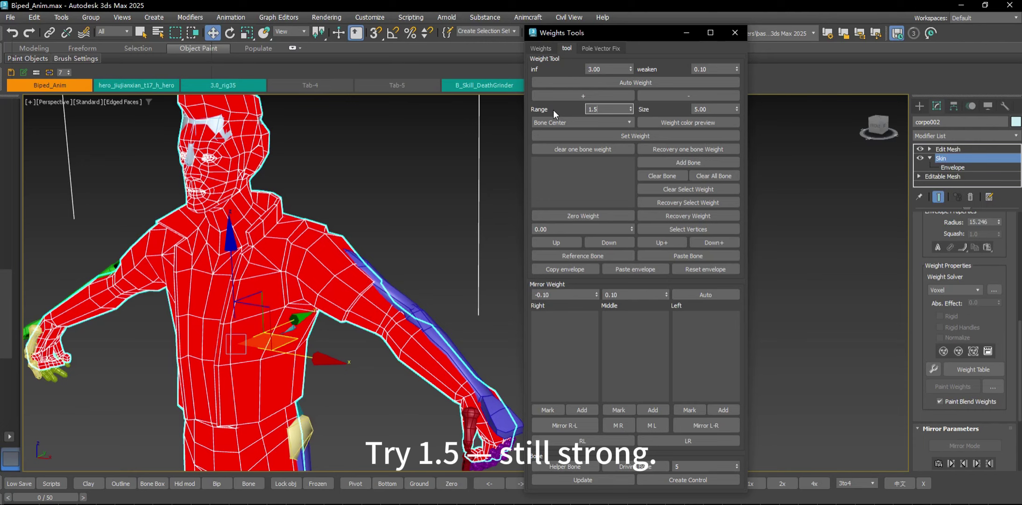
left_click(713, 125)
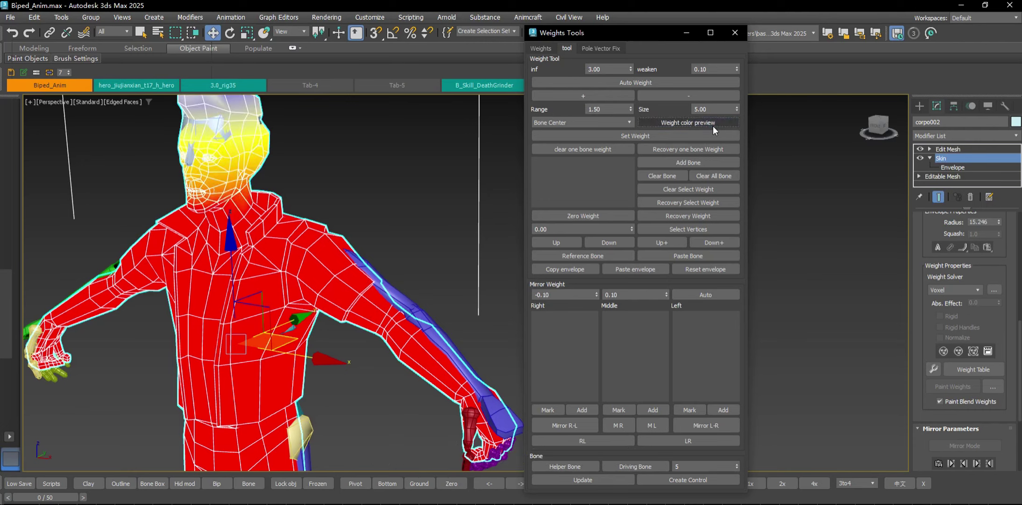
double_click(705, 109)
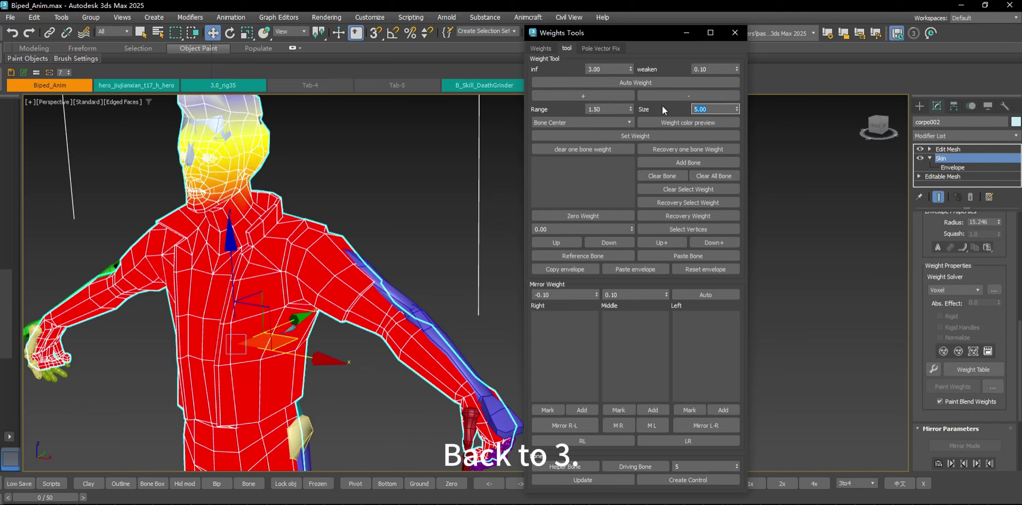
type("3")
left_click(698, 120)
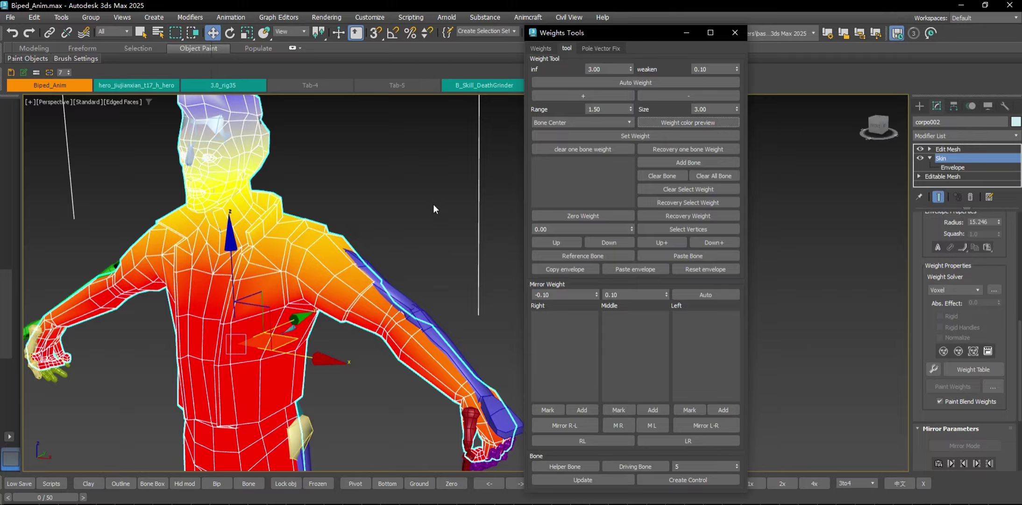
Step: Enter the body mesh's Skin Envelope level and select the left upper-arm bone's envelope
left_click(379, 294)
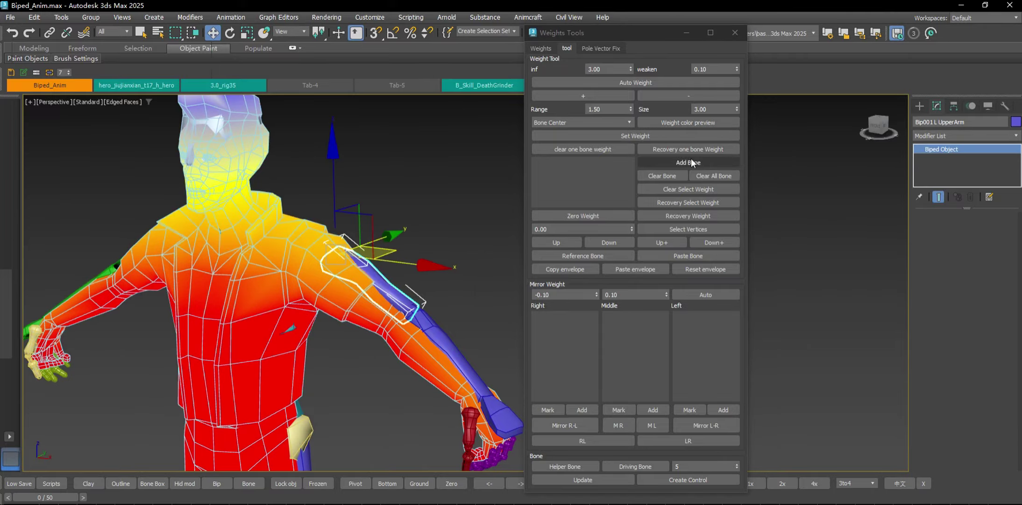
left_click(282, 252)
left_click(953, 167)
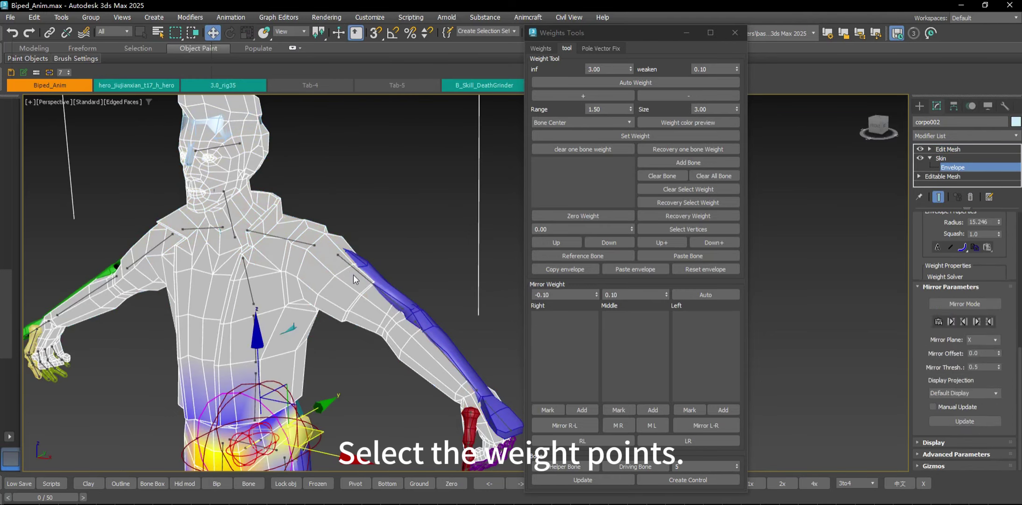
left_click(354, 271)
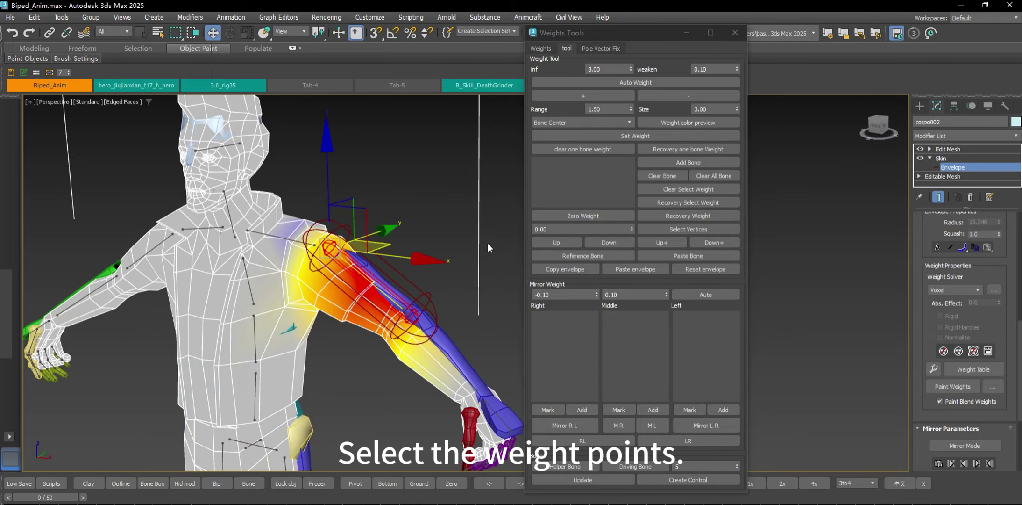
Step: Preview the left upper-arm bone's weight colors and set Size to 5 for a stronger preview
left_click(687, 123)
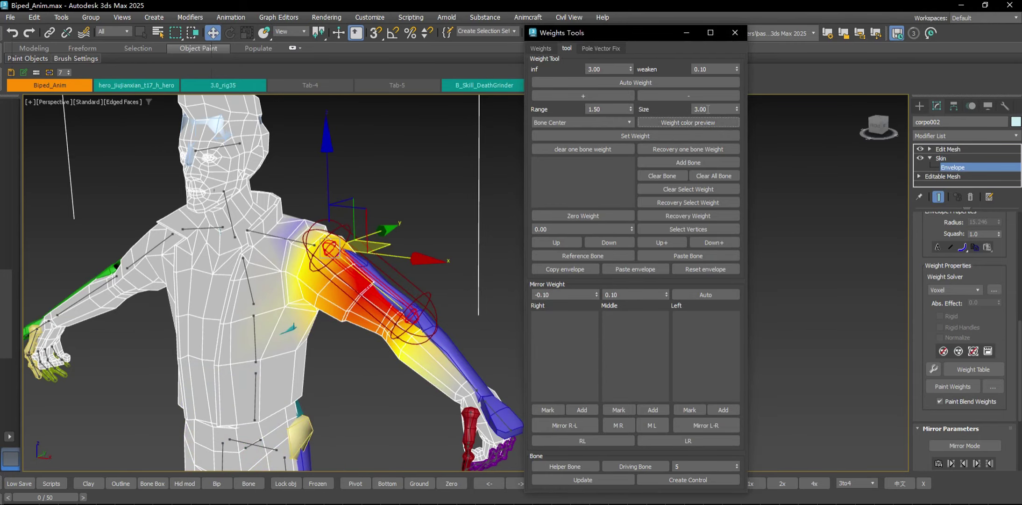
double_click(708, 108)
type("5")
key("Return")
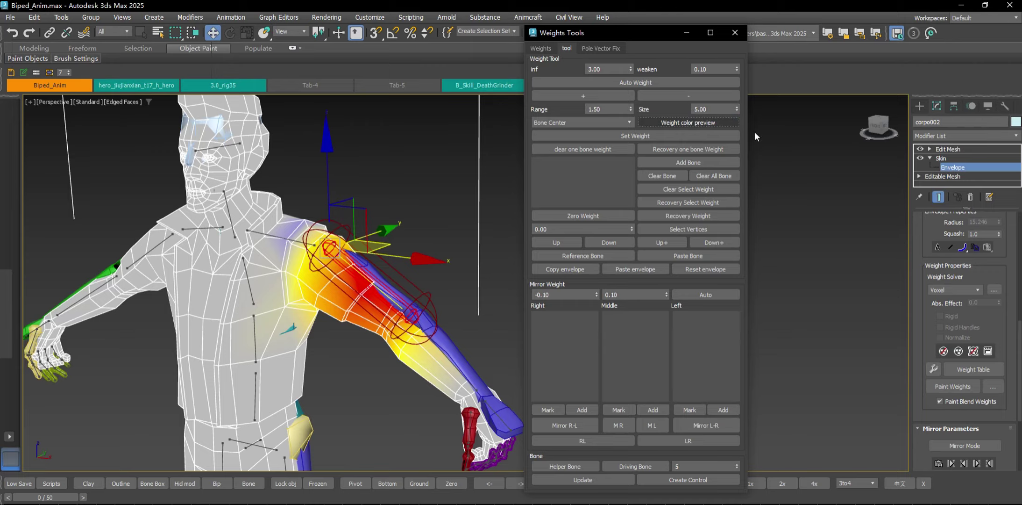
Step: Turn off the Skin modifier and toggle Edit Mesh off and back on to inspect the upper-arm preview
left_click(920, 159)
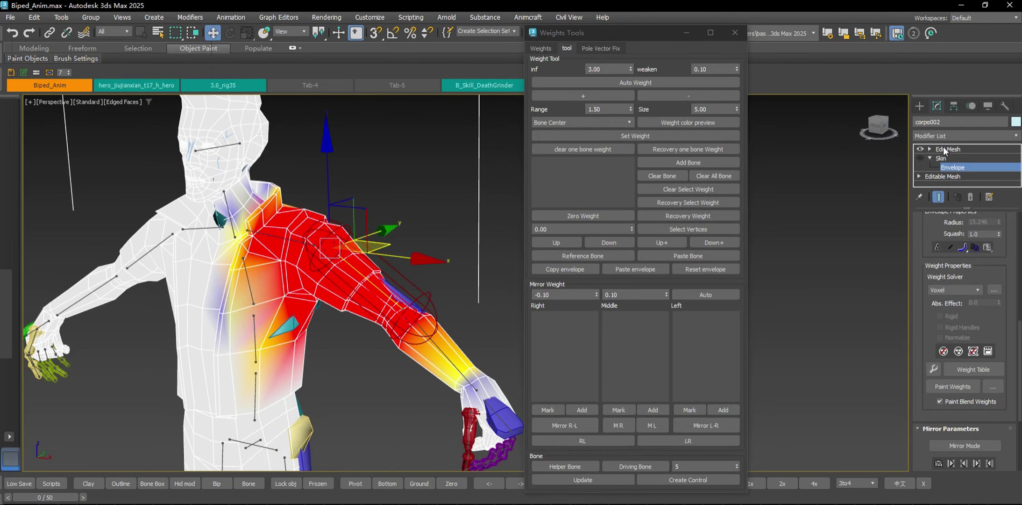
left_click(920, 148)
left_click(920, 148)
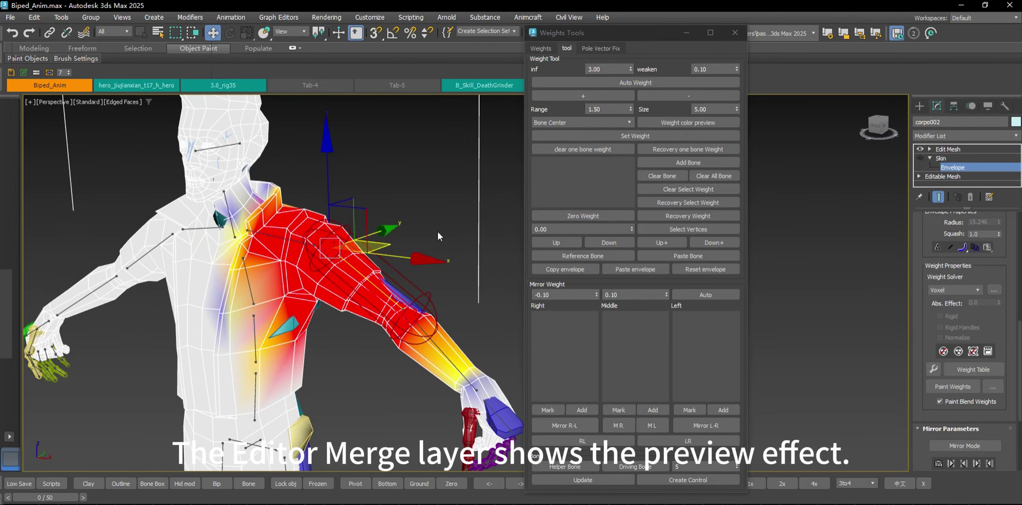
Step: Preview the upper-arm weight colors with Size set to 3, and again with Size set to 2
double_click(715, 109)
type("3")
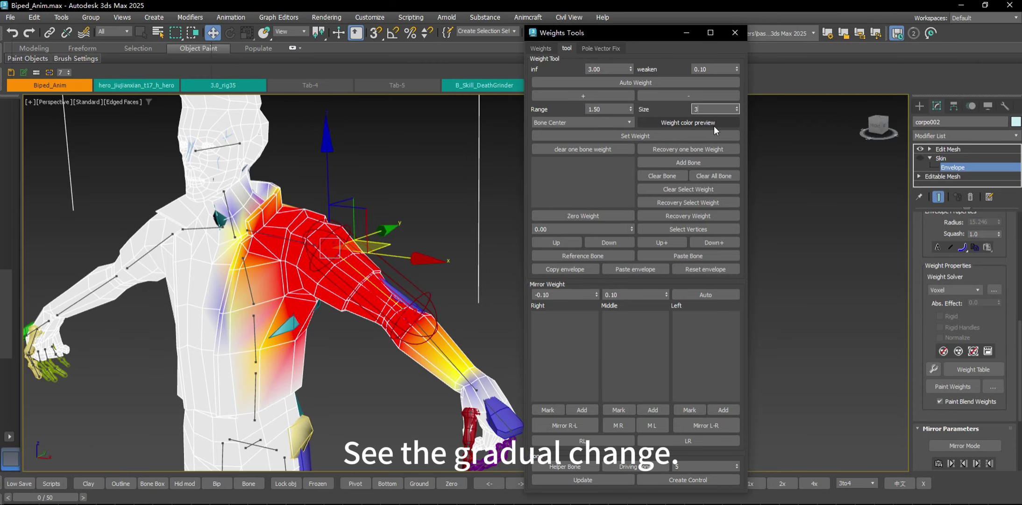
key("Return")
type("2")
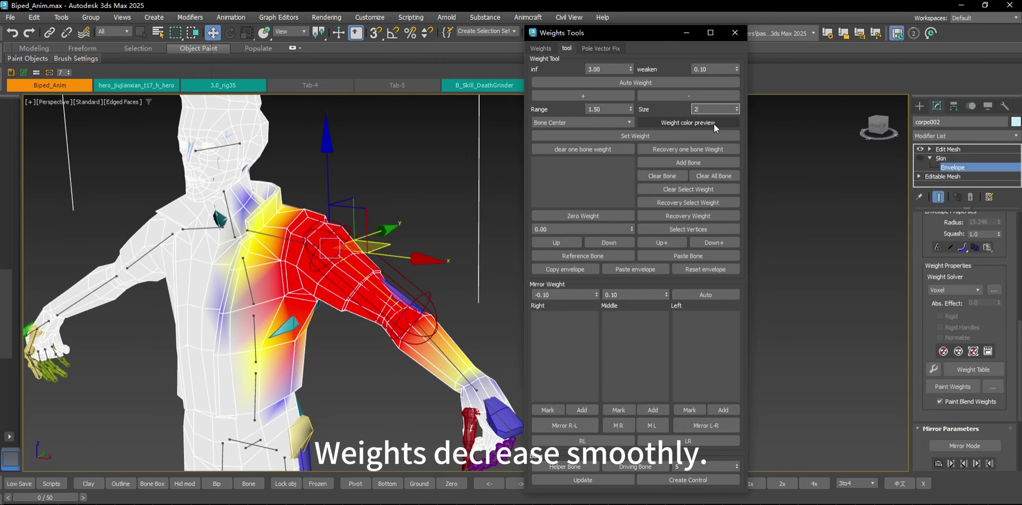
left_click(713, 123)
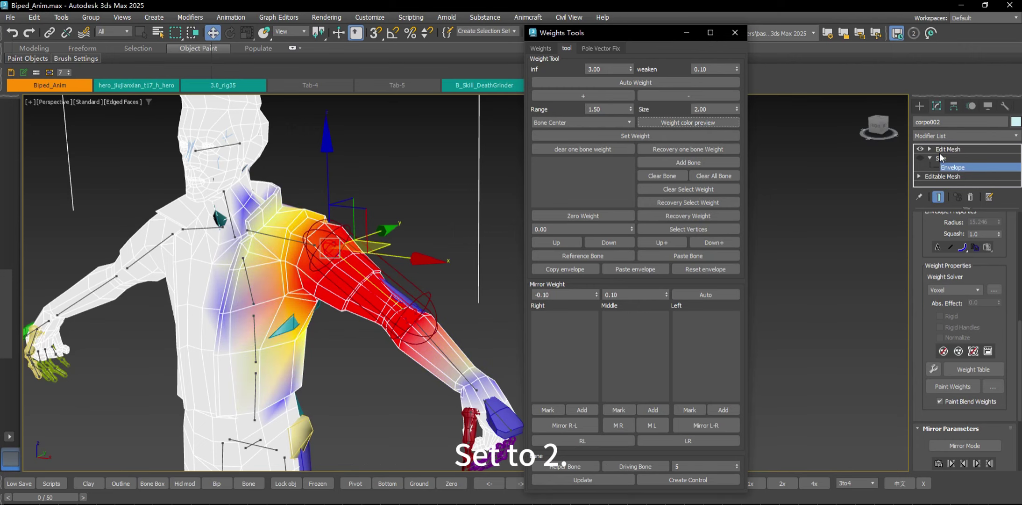
Step: Set Range to 1 and update the upper-arm weight color preview
double_click(608, 109)
type("1")
left_click(706, 124)
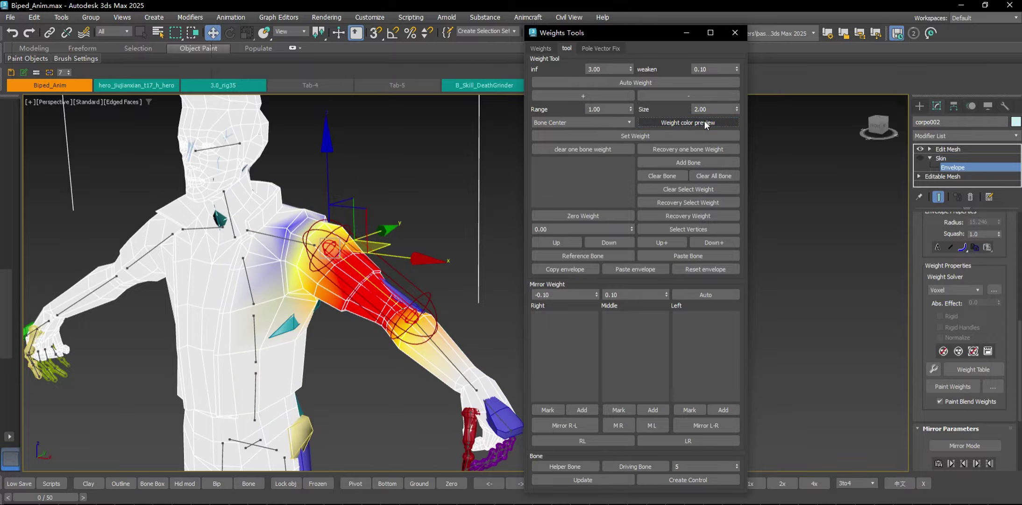
middle_click_drag(397, 245, 424, 232, "alt")
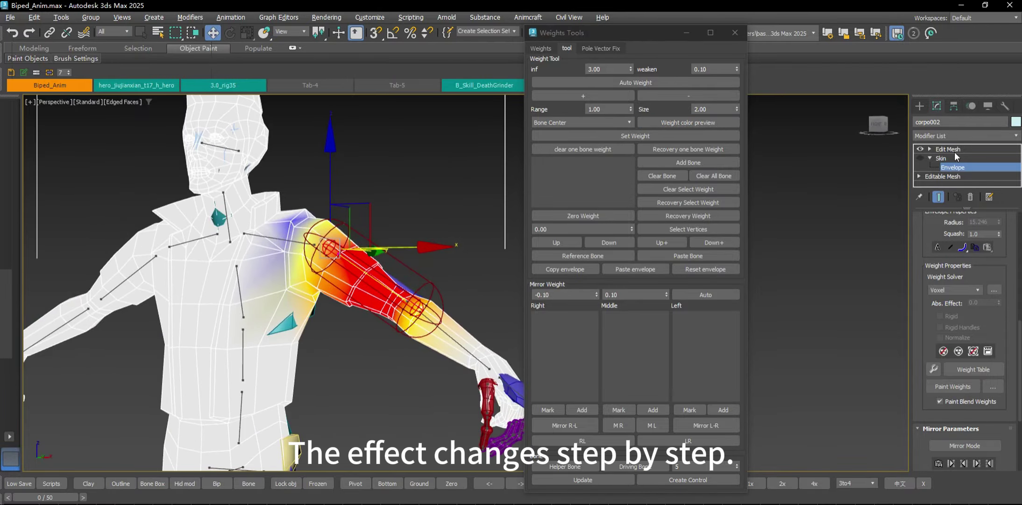
Step: Set Size to 3 and Range to 1.2 and update the upper-arm weight color preview
double_click(713, 109)
type("3")
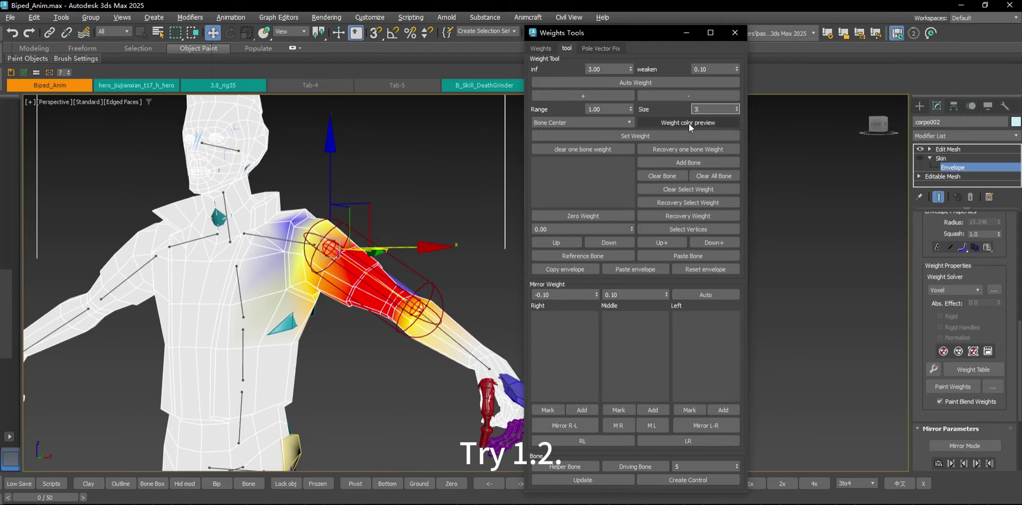
double_click(608, 109)
type("1.2")
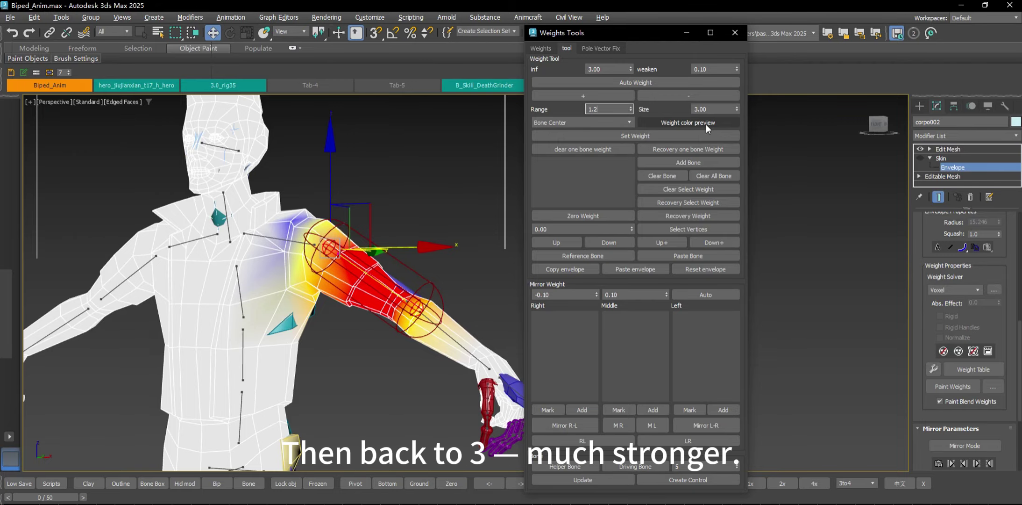
left_click(706, 124)
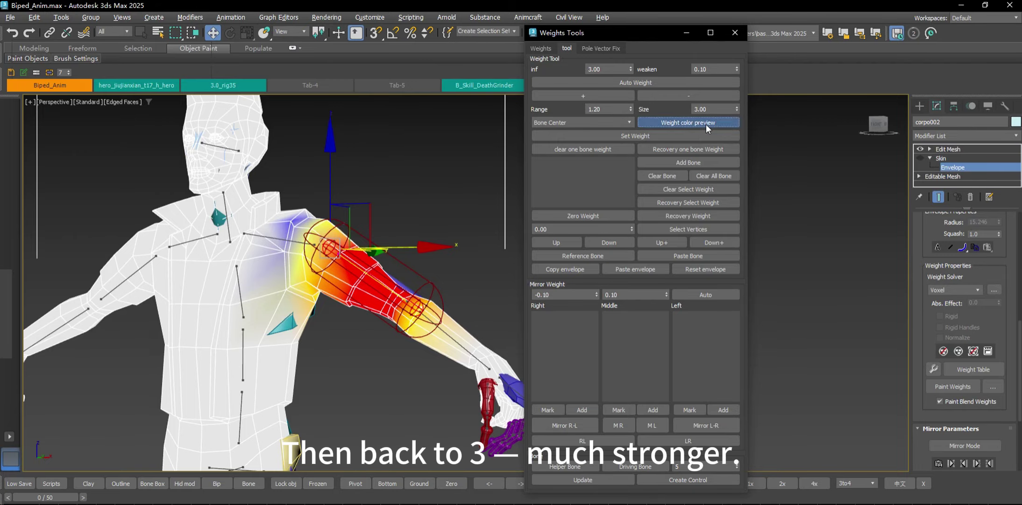
Step: Turn the Skin modifier back on and examine the upper arm's actual weight distribution from several angles
left_click(920, 158)
middle_click_drag(374, 281, 435, 304, "alt")
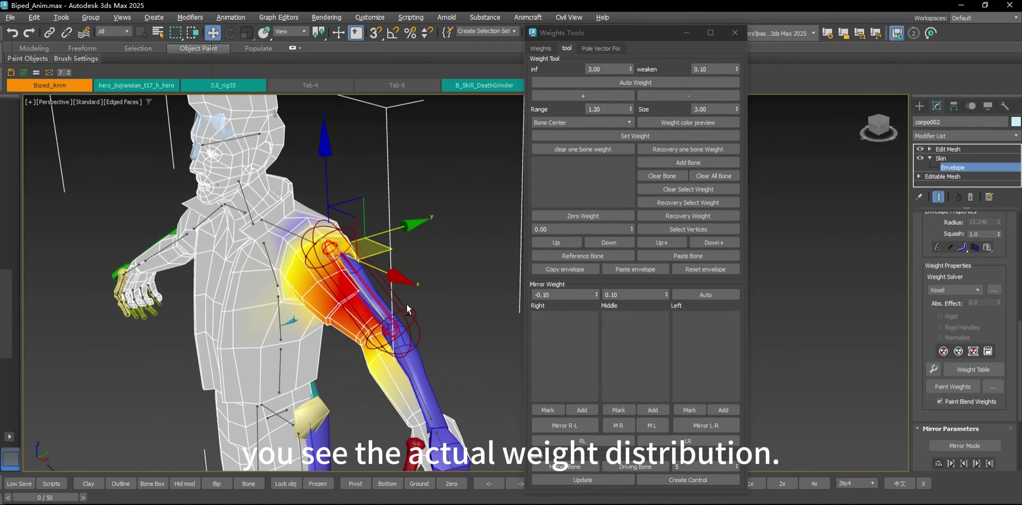
middle_click_drag(358, 310, 343, 301, "alt")
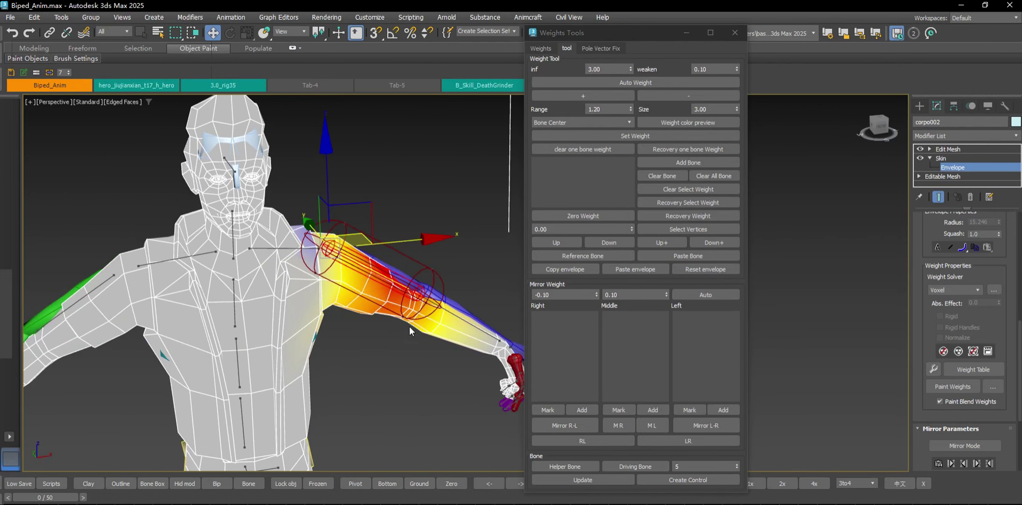
Step: Switch the Skin modifier off and back on to compare the upper arm's color preview with its actual weights
middle_click_drag(440, 298, 320, 307, "alt")
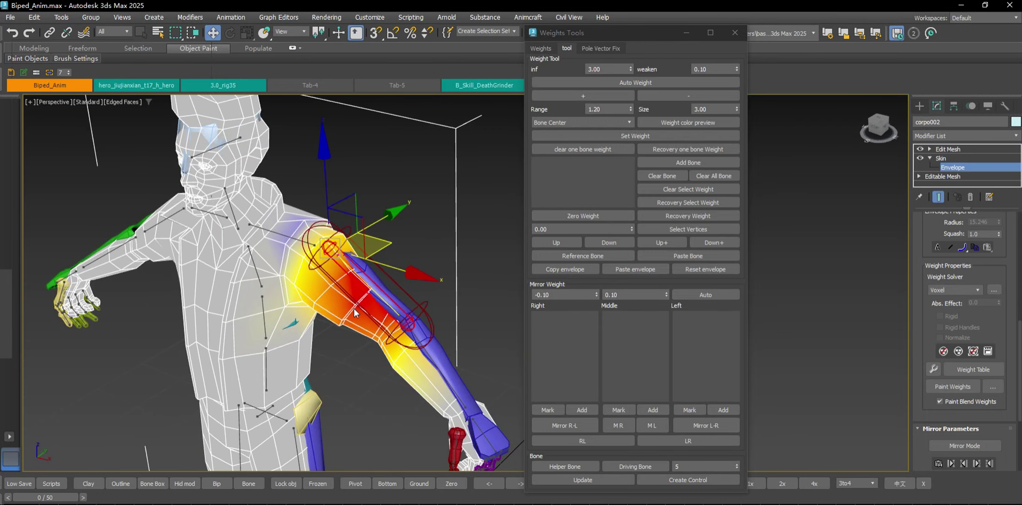
left_click(919, 158)
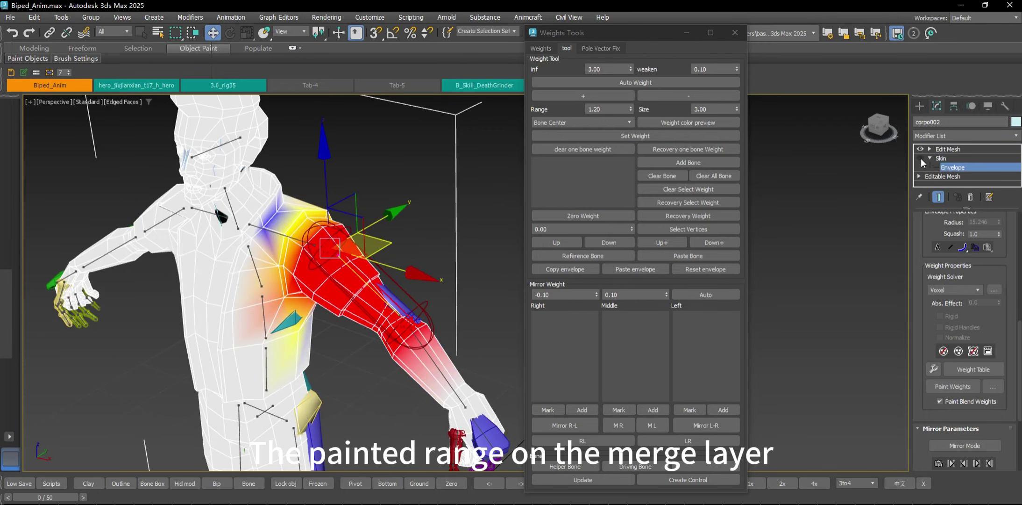
left_click(921, 158)
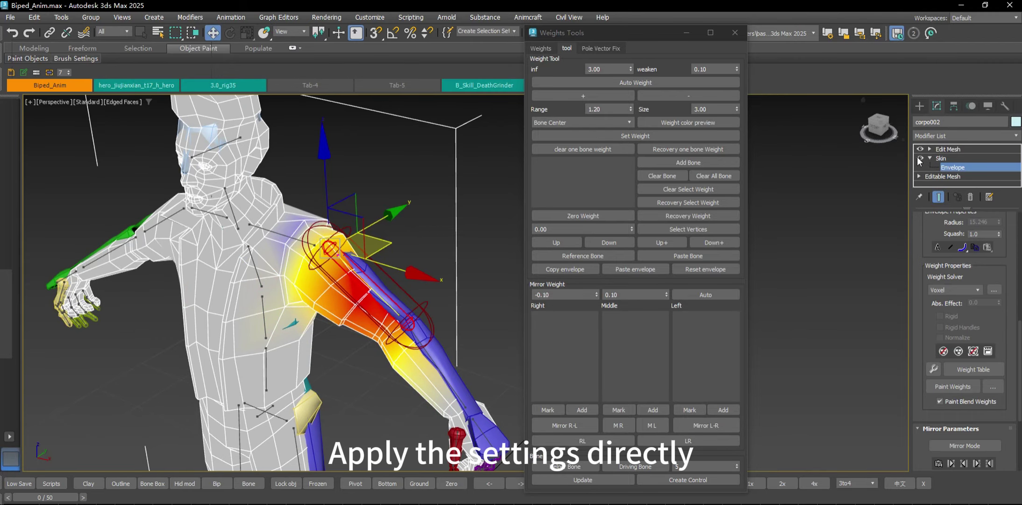
Step: Apply the Range 1.20 and Size 3.00 settings to the upper-arm bone's skin weights and inspect the arm
left_click(644, 138)
scroll(414, 288, "up", 5)
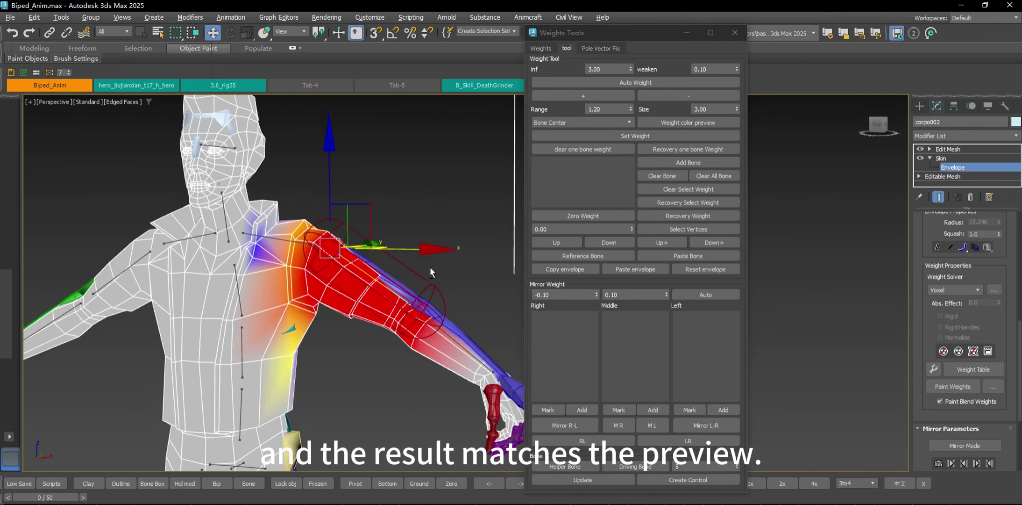
scroll(368, 263, "down", 4)
middle_click_drag(372, 277, 376, 282, "alt")
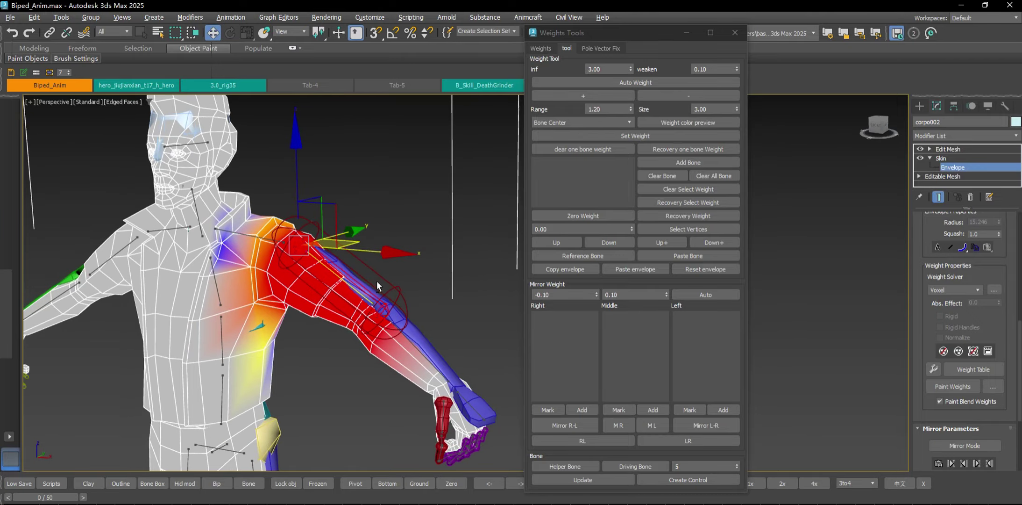
Step: Toggle the Skin modifier repeatedly to compare the applied upper-arm weights with the preview colors from different angles
left_click(920, 159)
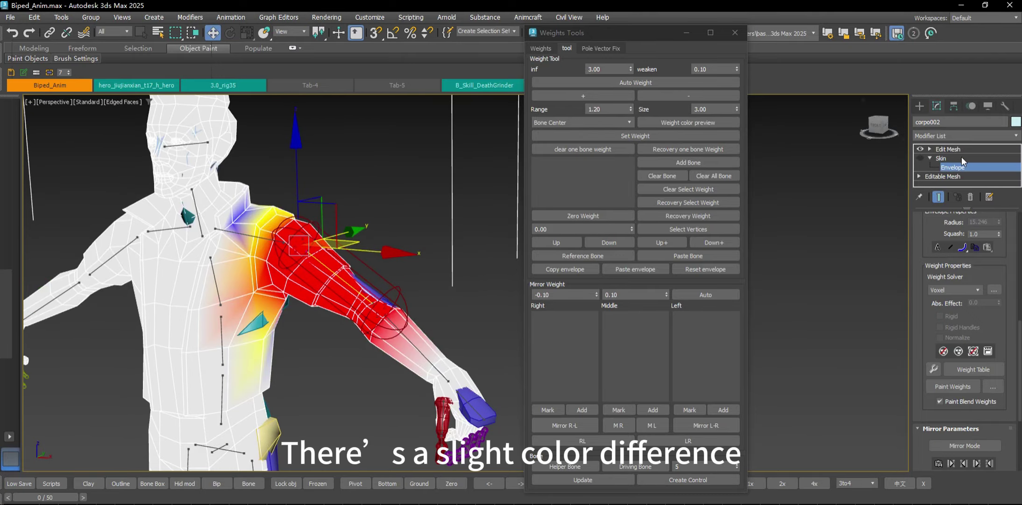
left_click(921, 159)
left_click(921, 159)
left_click(921, 160)
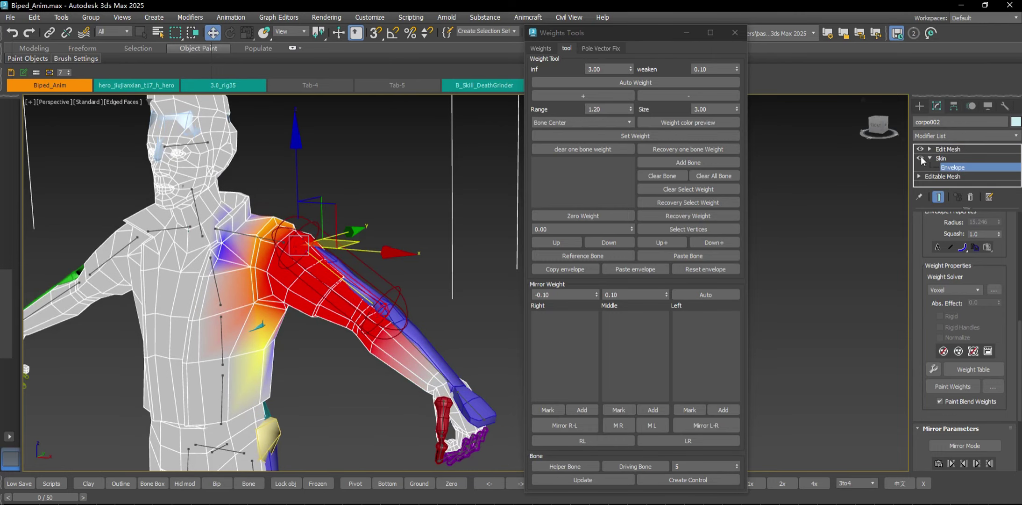
left_click(921, 160)
left_click(922, 160)
left_click(922, 159)
left_click(921, 160)
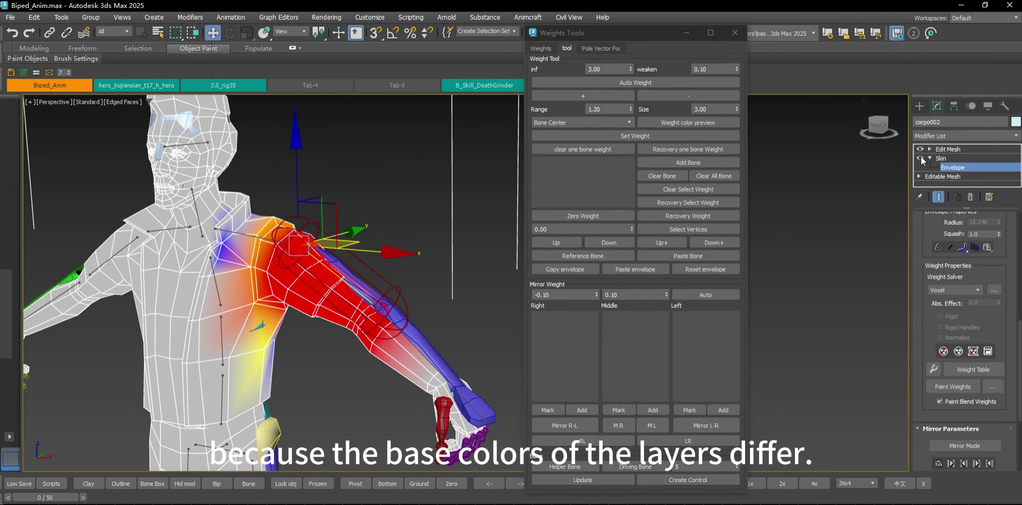
mouse_move(404, 253)
middle_mouse_down("alt")
mouse_move(374, 264)
mouse_move(403, 253)
middle_mouse_up("alt")
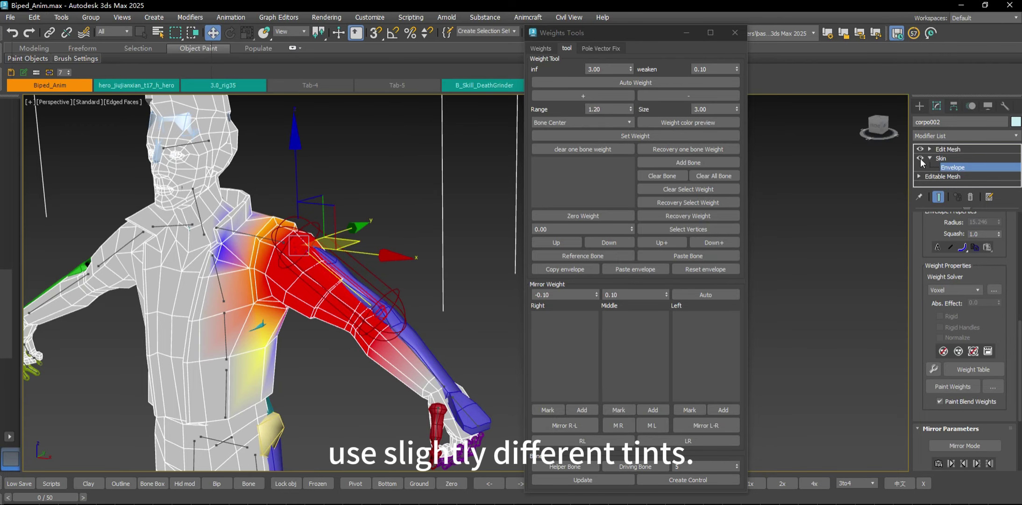
middle_click_drag(232, 315, 355, 311, "alt")
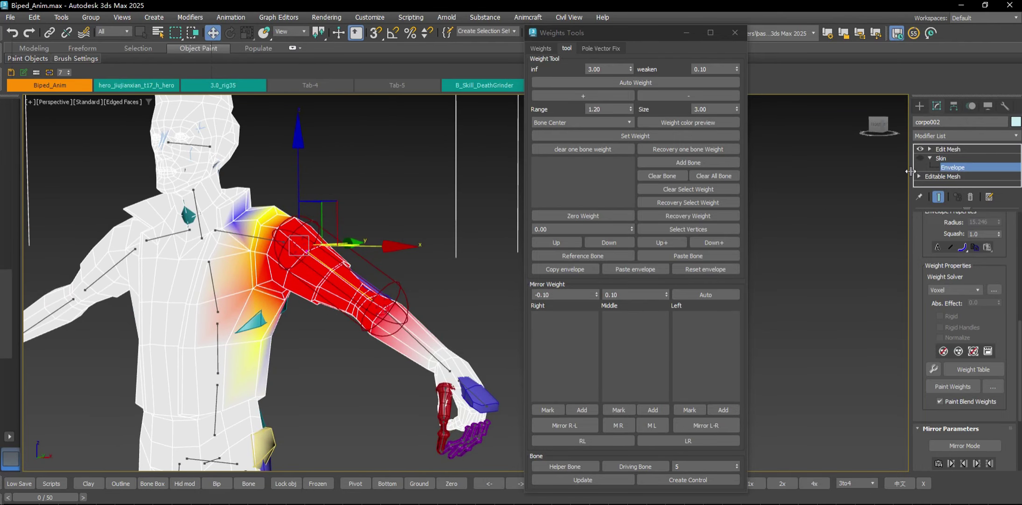
left_click(920, 158)
left_click(920, 158)
left_click(919, 158)
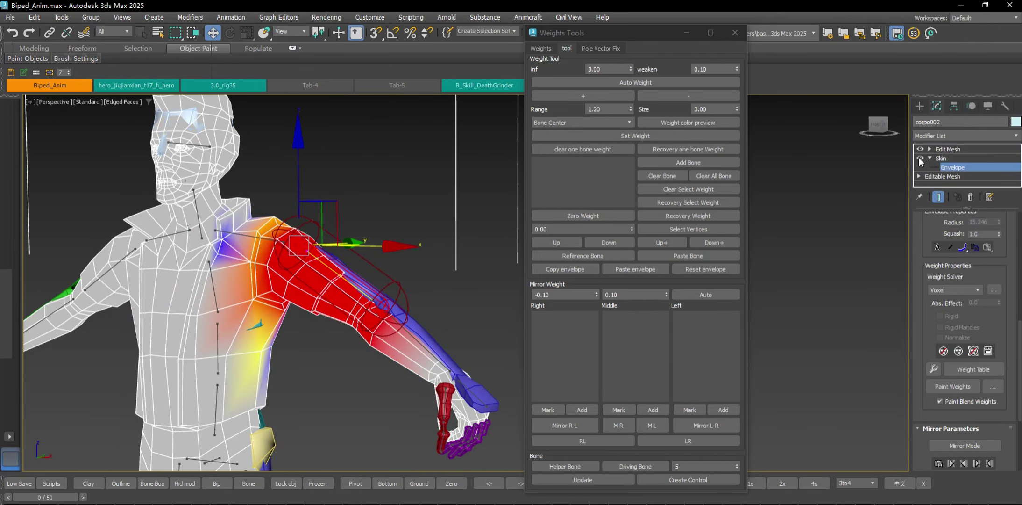
left_click(920, 158)
left_click(920, 157)
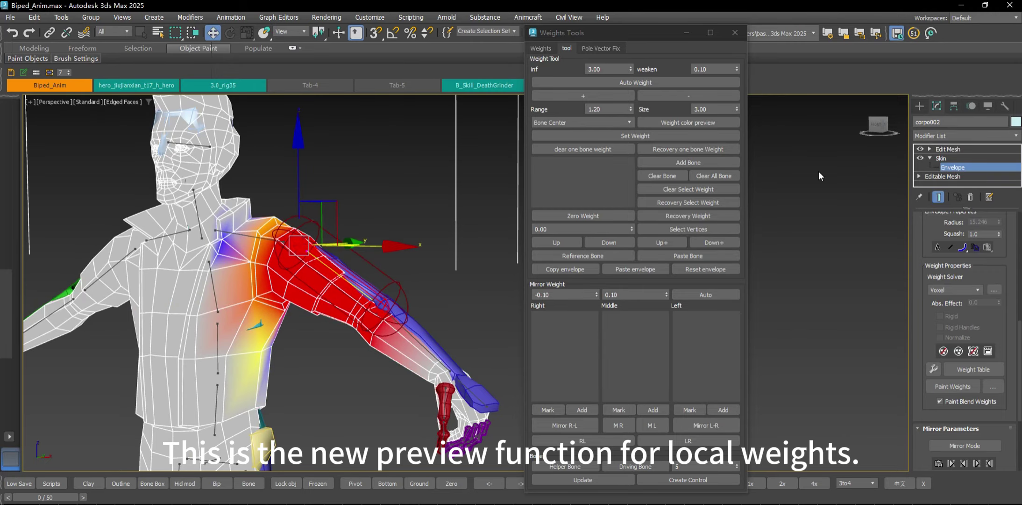
Step: Set Size to 1, update the weight color preview and view it with the Skin modifier temporarily off
double_click(705, 109)
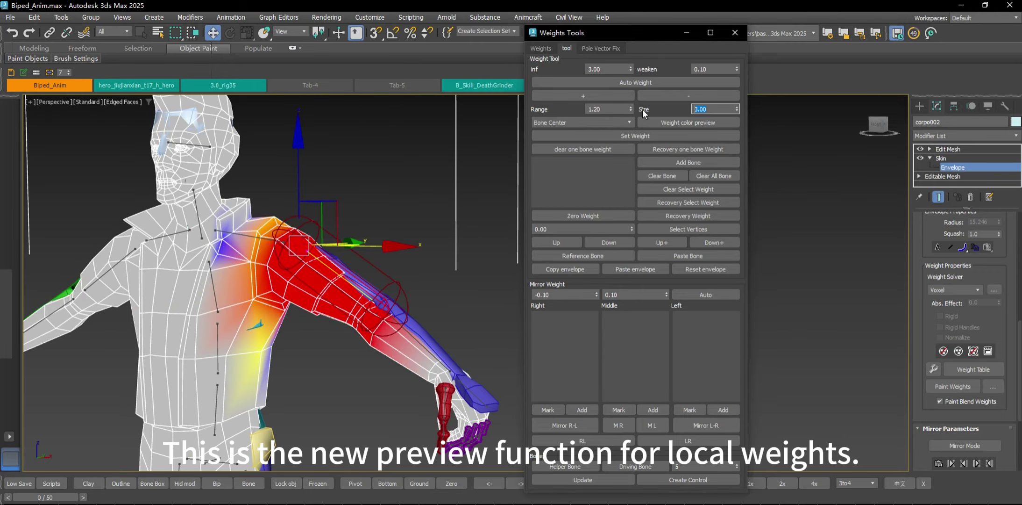
type("1")
key("Return")
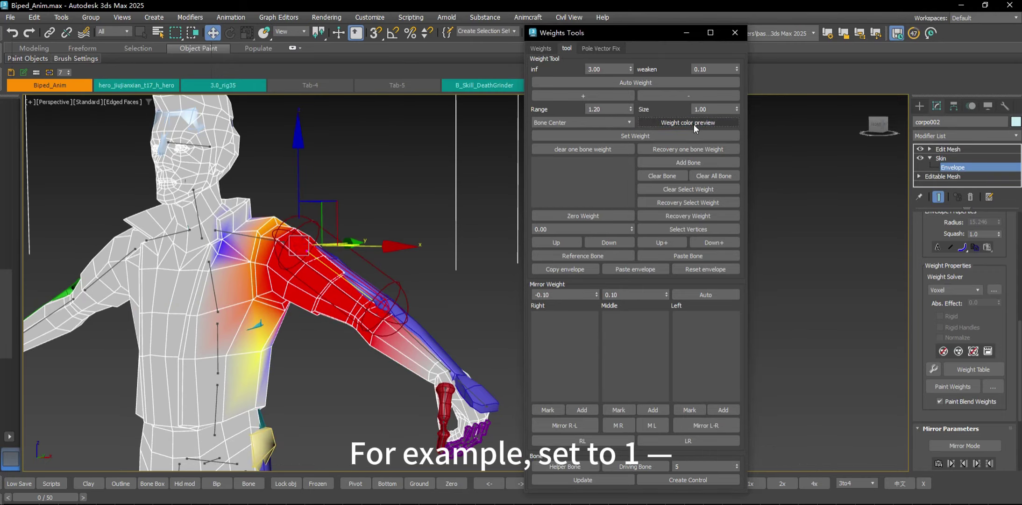
left_click(920, 160)
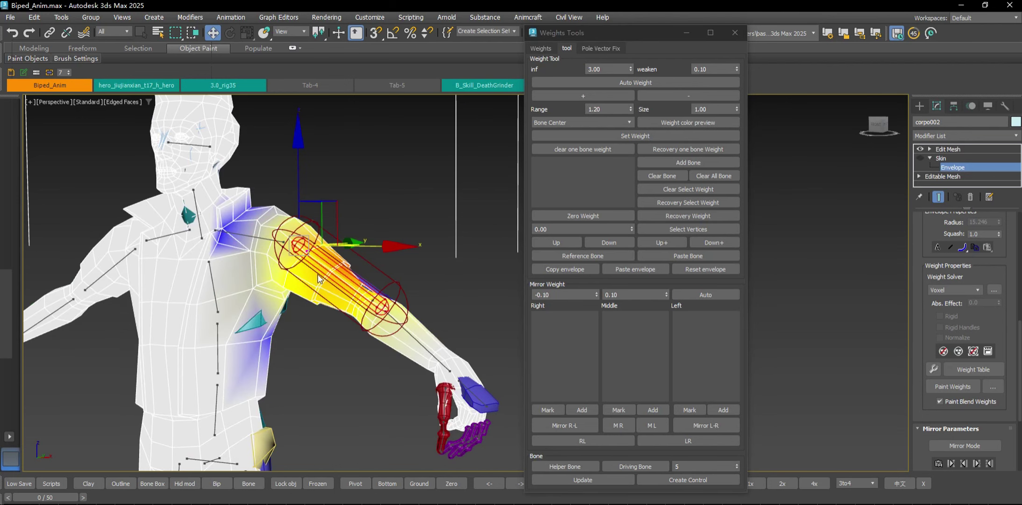
left_click(920, 158)
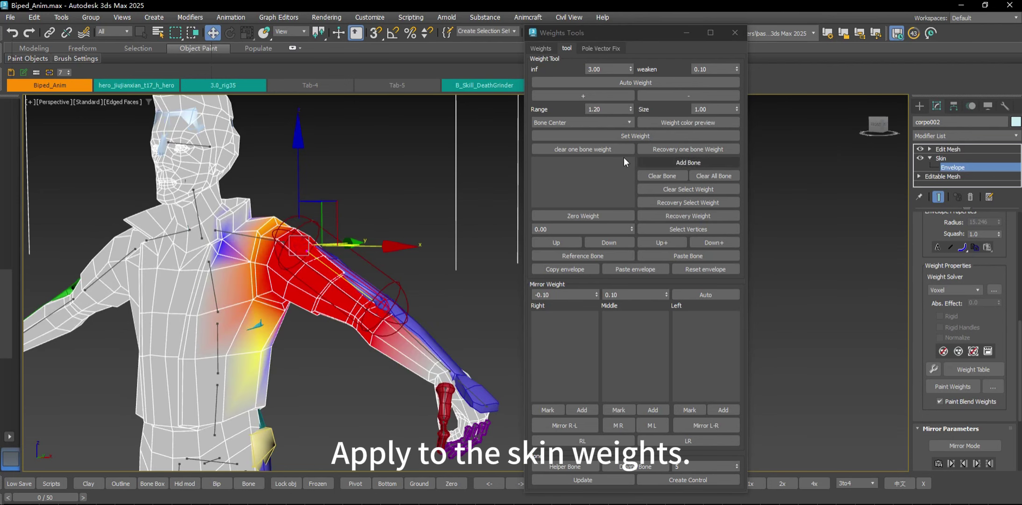
Step: Apply the Range 1.20 and Size 1 settings to the upper arm's skin weights and inspect the deformation
left_click(657, 136)
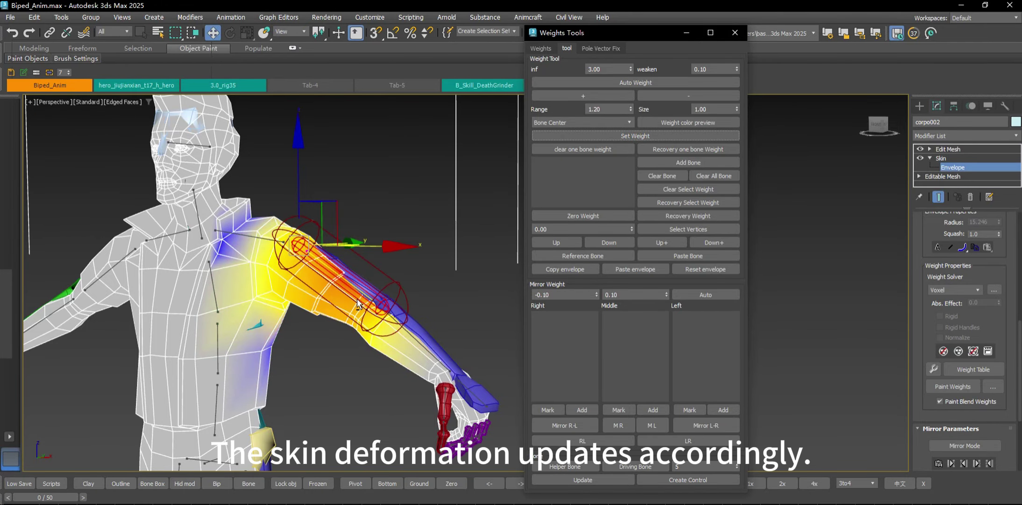
middle_click_drag(357, 298, 432, 270, "alt")
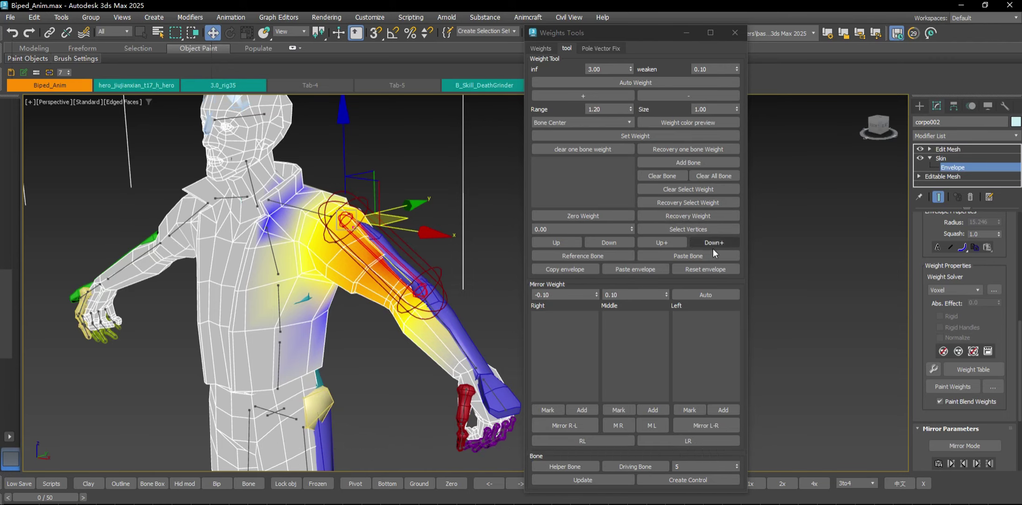
middle_click_drag(300, 319, 327, 322, "alt")
Step: Choose the lower spine bone's envelope and select all vertices that bone influences
left_click(253, 372)
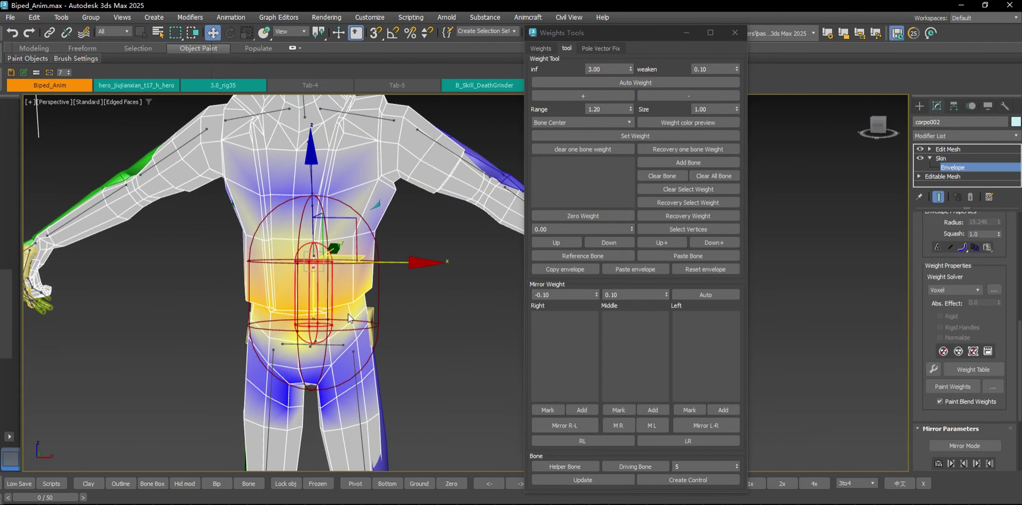
middle_click_drag(378, 349, 415, 314)
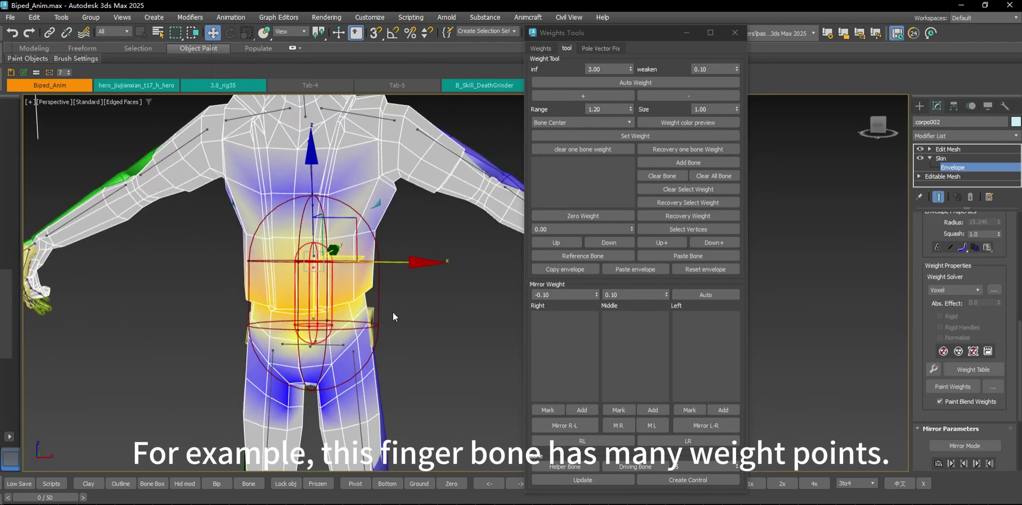
scroll(393, 316, "up", 5)
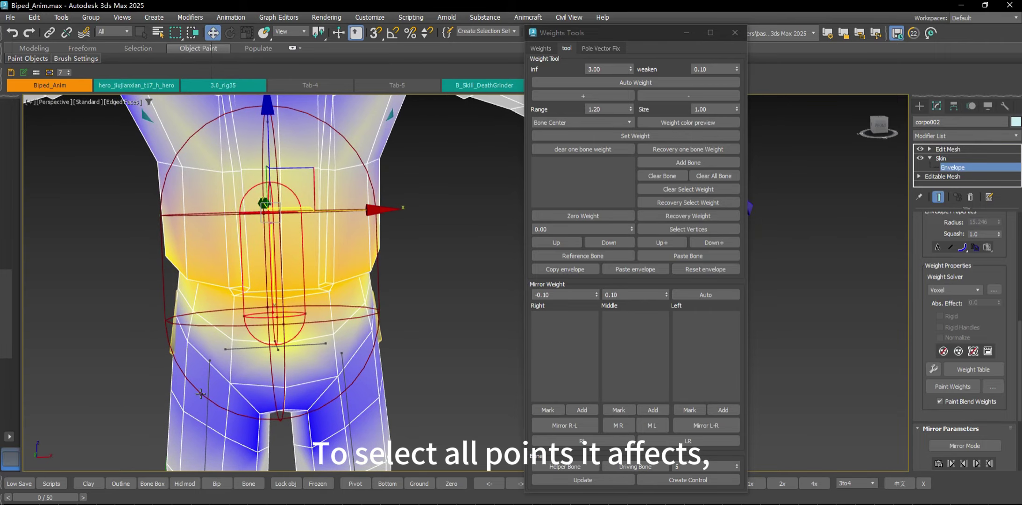
scroll(387, 415, "down", 3)
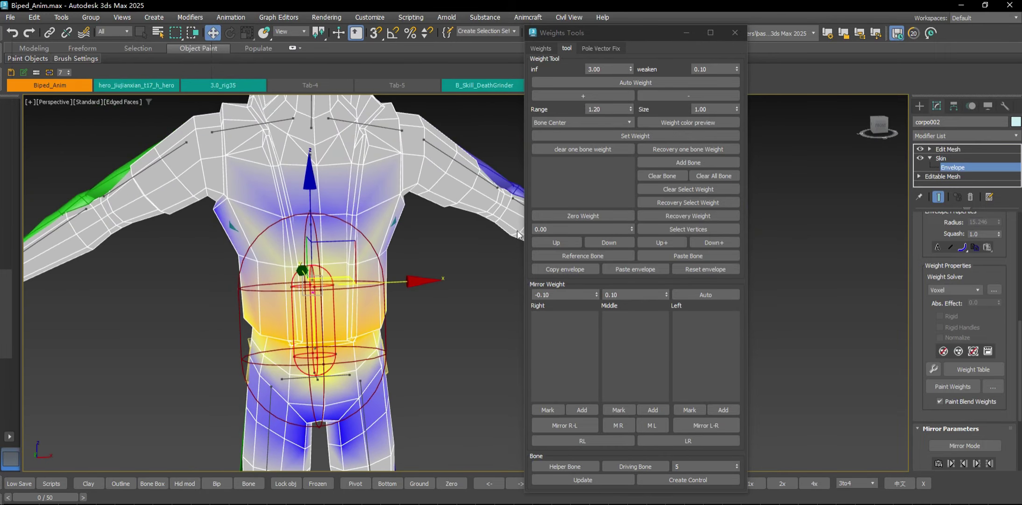
left_click(686, 229)
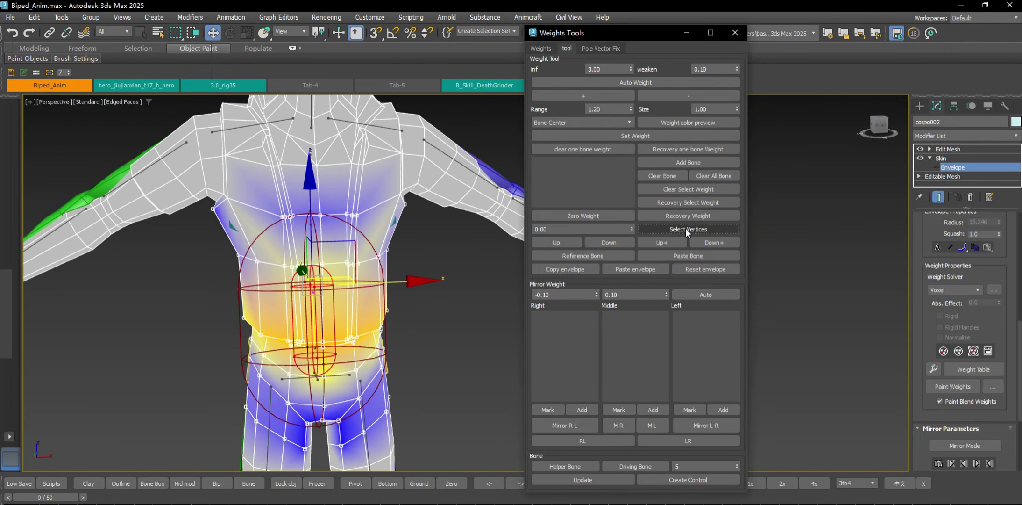
middle_click_drag(432, 312, 413, 304, "alt")
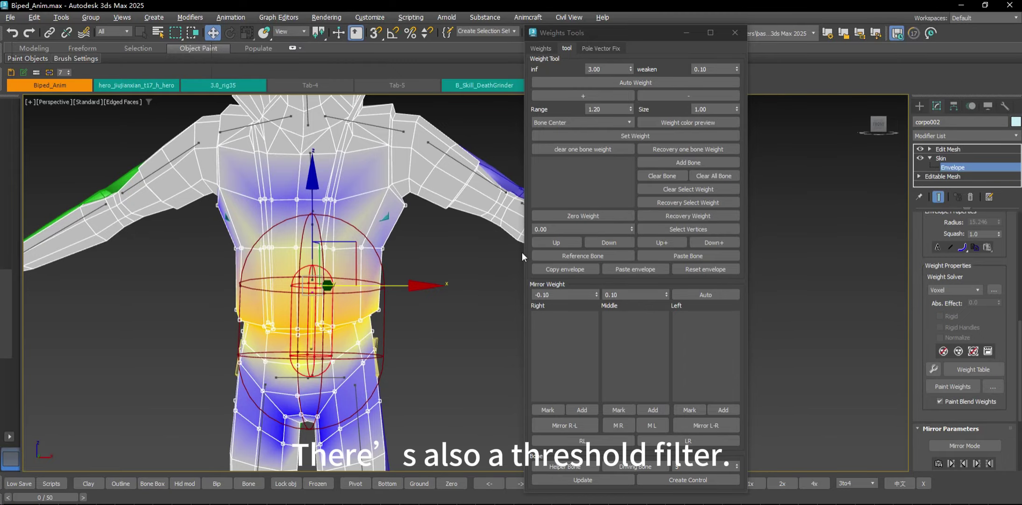
Step: Set the vertex selection threshold to 0.5, reselect the spine bone's vertices and inspect the selection
left_click(550, 229)
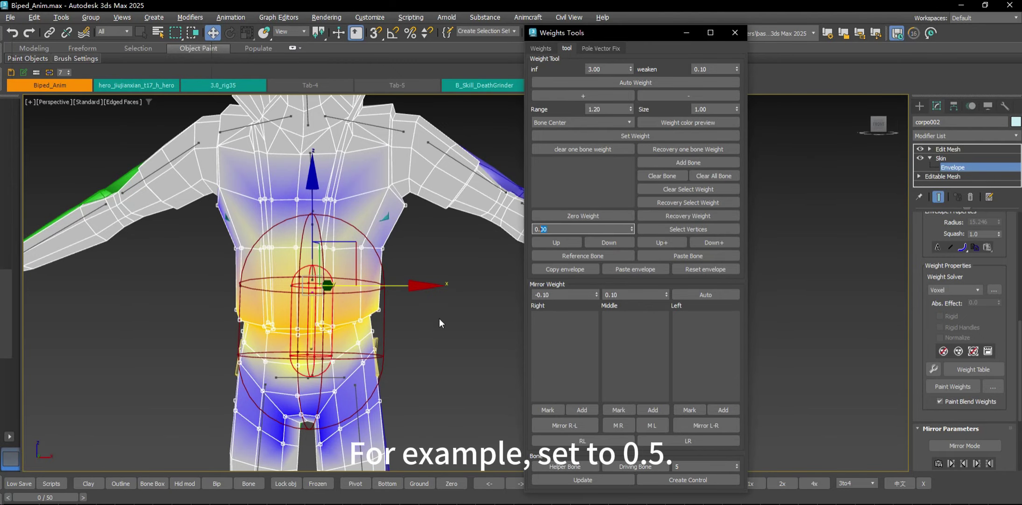
type("0.5")
left_click(688, 228)
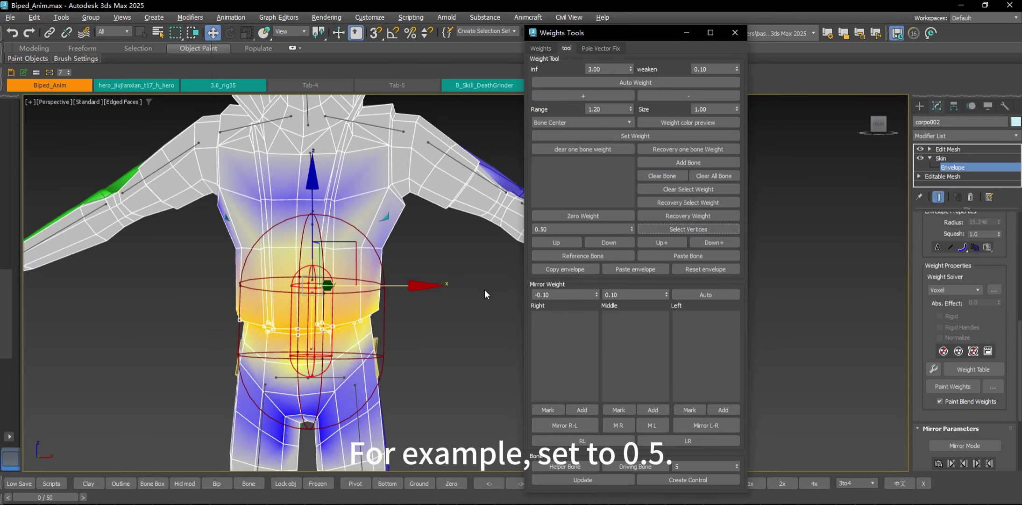
middle_click_drag(485, 289, 389, 340, "alt")
scroll(371, 306, "up", 6)
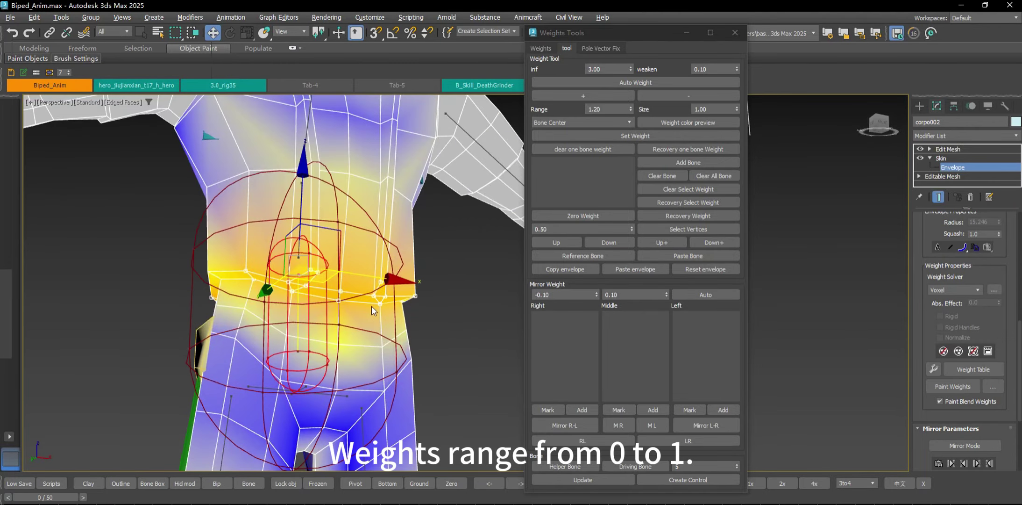
middle_click_drag(402, 306, 451, 307, "alt")
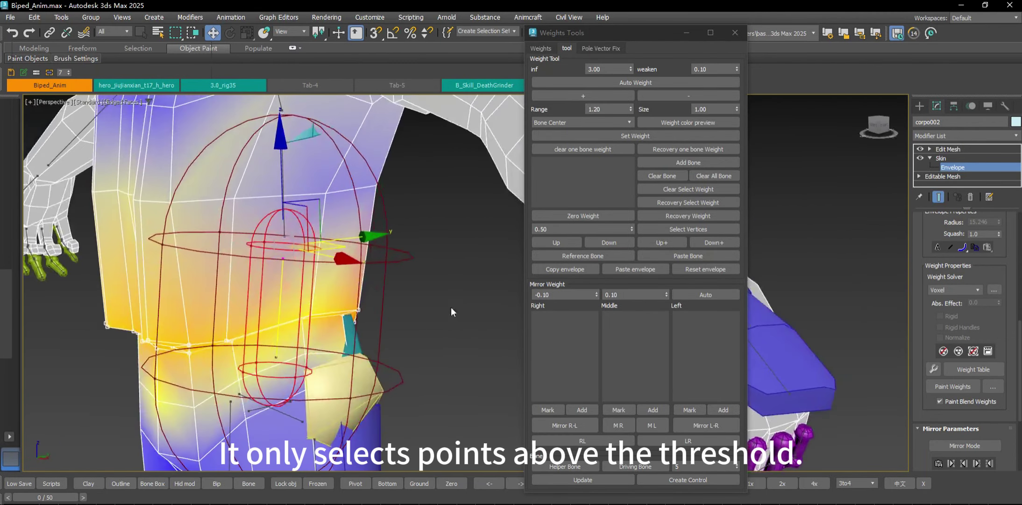
Step: Raise the vertex selection threshold to 0.9 and reselect the spine bone's vertices, checking the waist from several angles
left_click(551, 229)
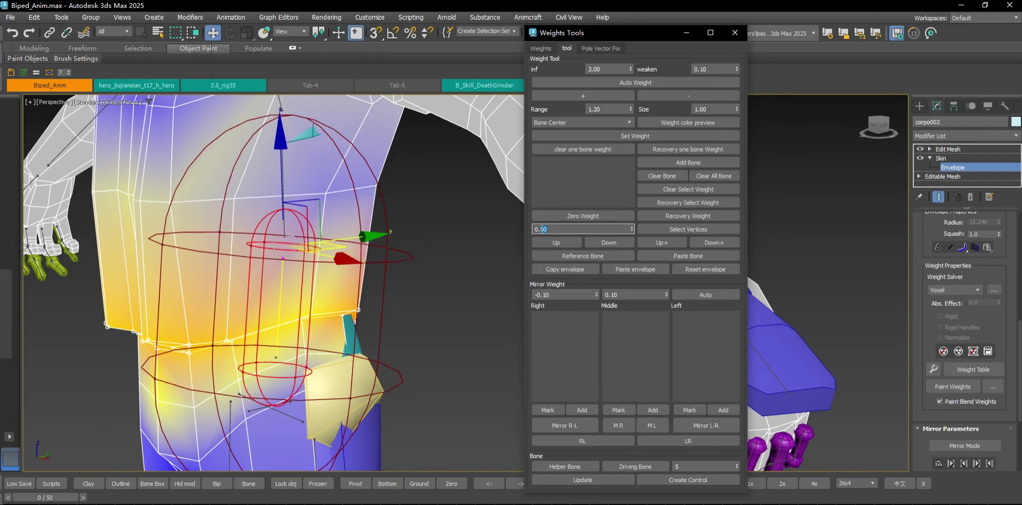
type("9")
left_click(665, 228)
middle_click_drag(327, 327, 634, 229, "alt")
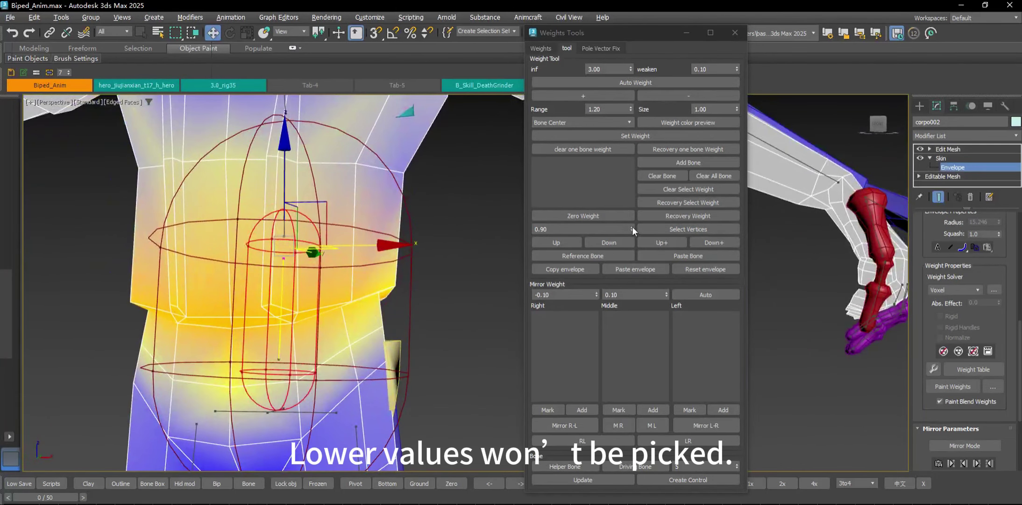
scroll(428, 282, "down", 3)
middle_click_drag(428, 282, 504, 264, "alt")
Step: Lower the vertex selection threshold to 0.2, reselect the spine bone's vertices and examine them up close
left_click_drag(558, 229, 539, 231)
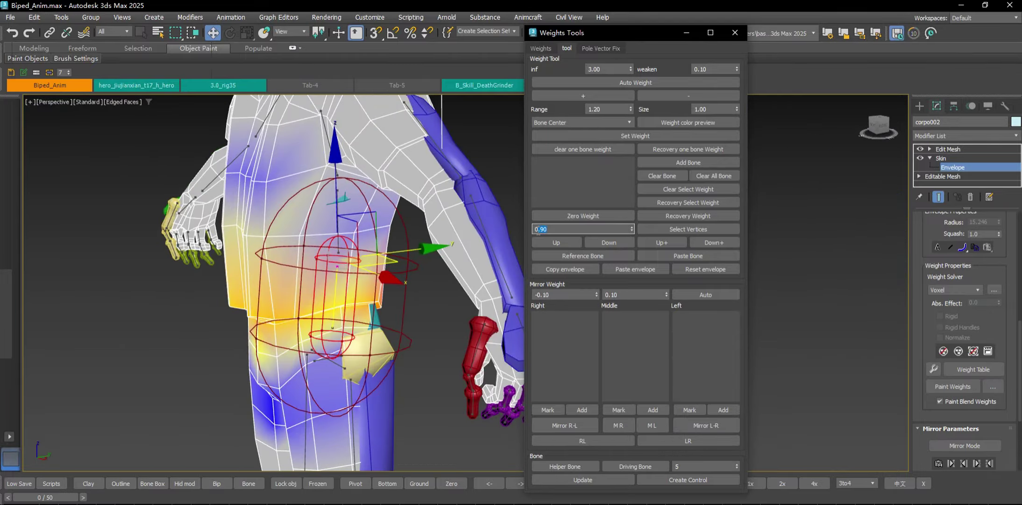
type(".2")
left_click(681, 228)
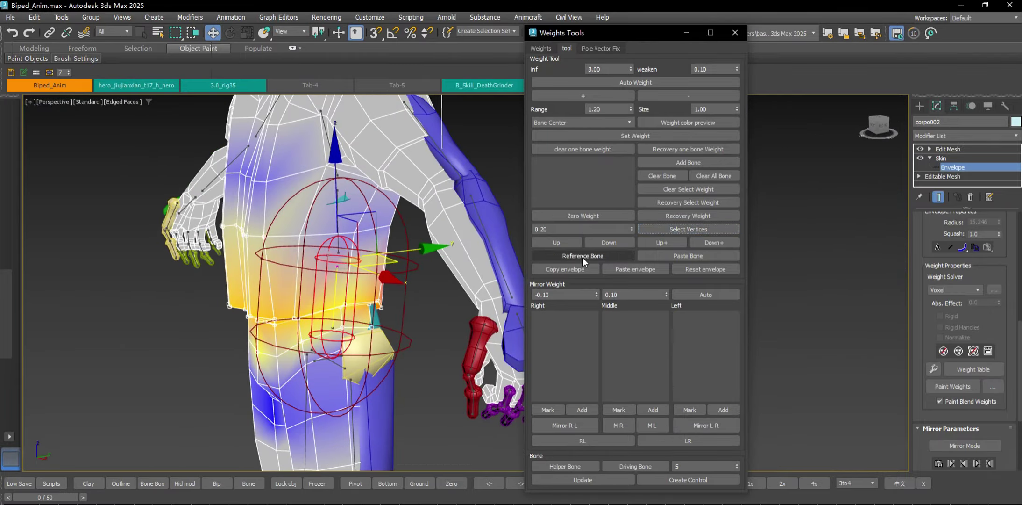
middle_click_drag(327, 280, 355, 262, "alt")
scroll(293, 186, "up", 5)
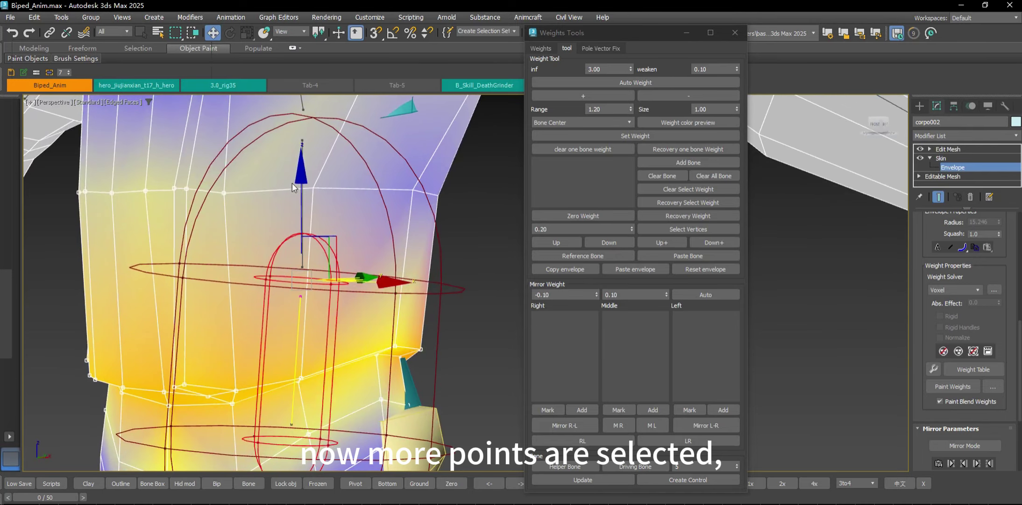
middle_click_drag(251, 183, 298, 192, "alt")
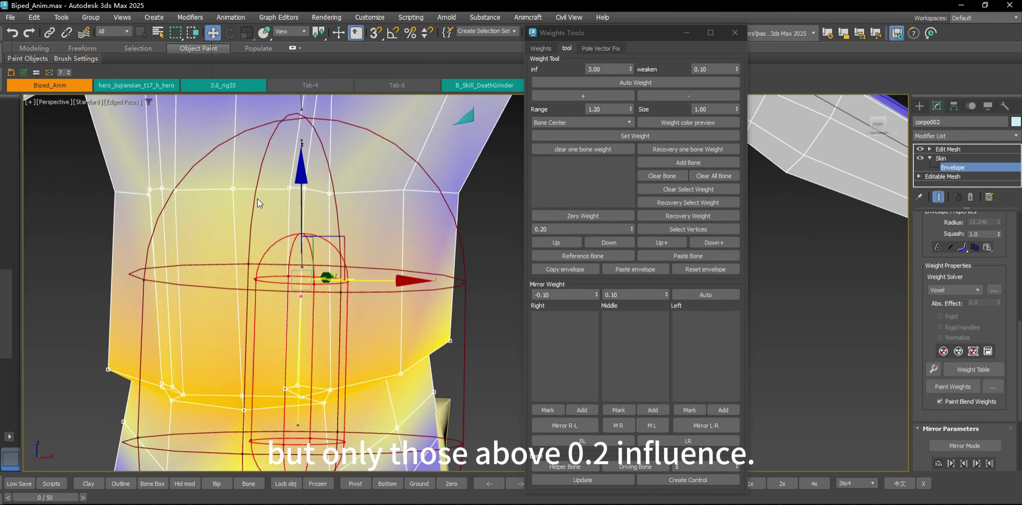
scroll(331, 200, "down", 3)
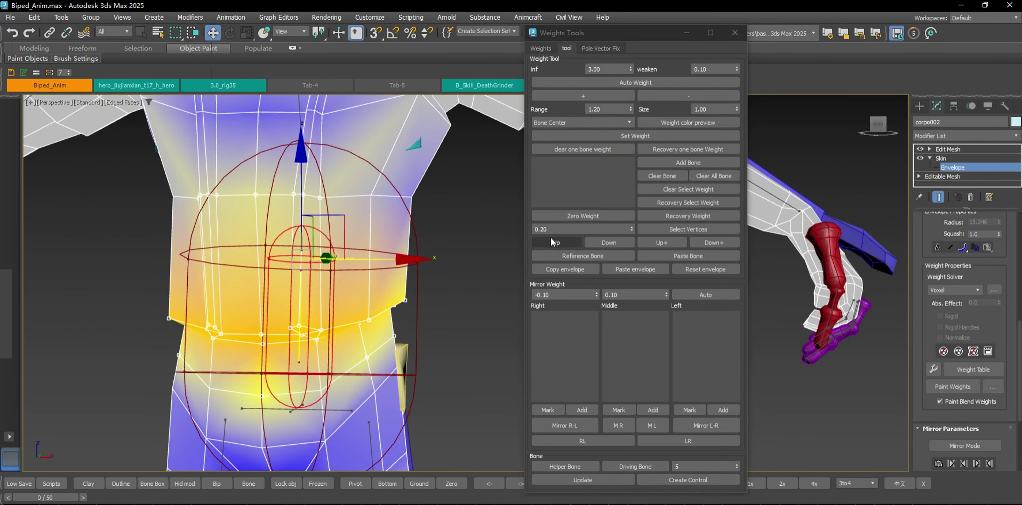
Step: Switch the viewport to wireframe display and frame the character's legs around the knees
middle_click_drag(401, 274, 458, 281, "alt")
middle_click_drag(443, 375, 442, 321)
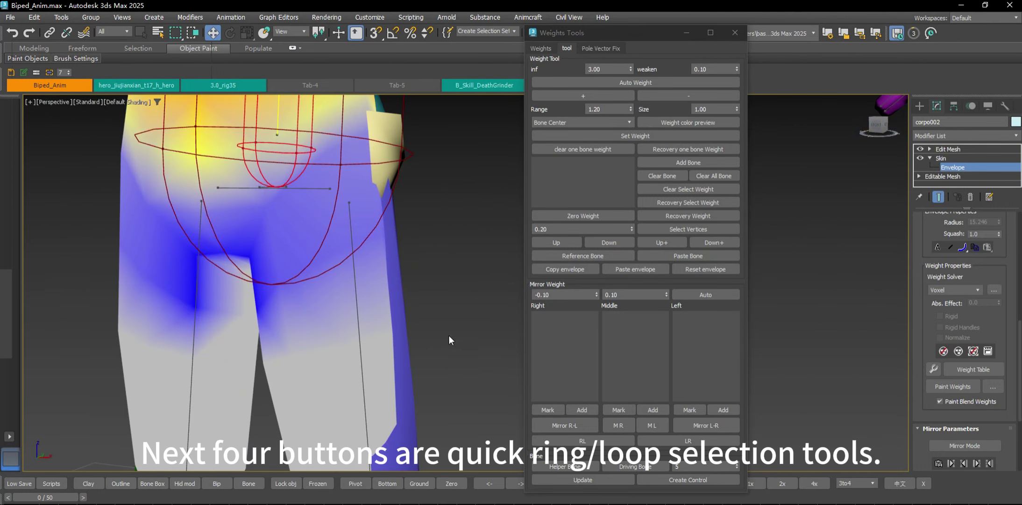
key("F4")
key("F3")
scroll(400, 348, "down", 2)
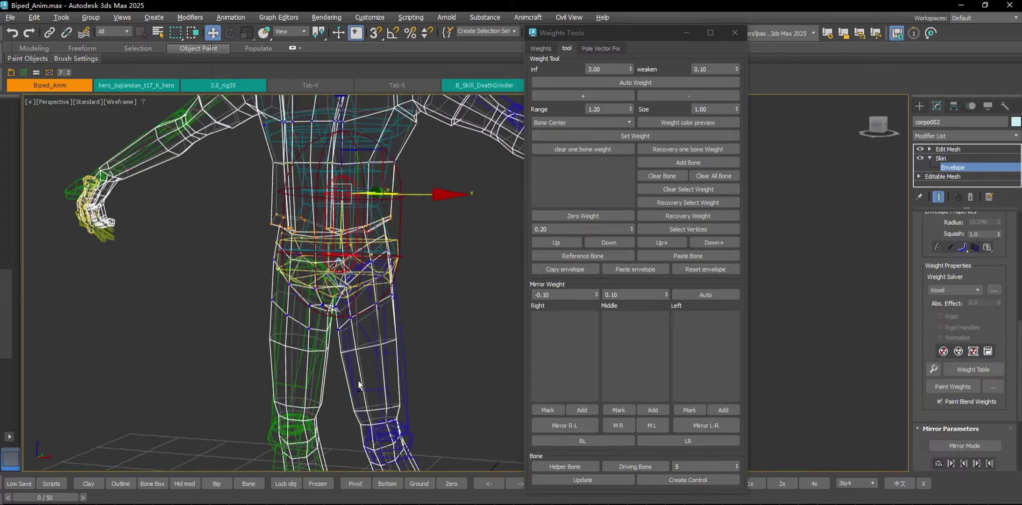
middle_click_drag(358, 380, 354, 263)
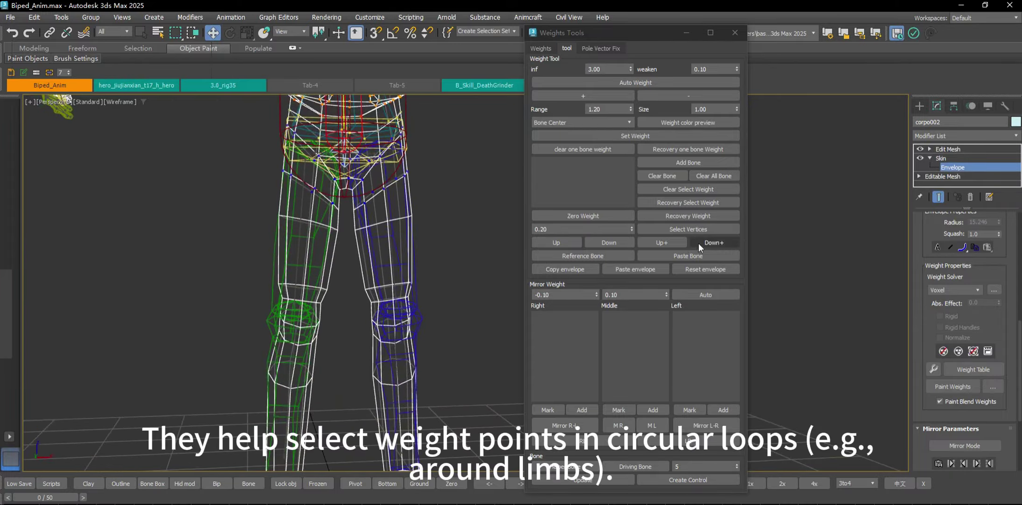
scroll(316, 333, "up", 3)
middle_click_drag(310, 249, 312, 254, "alt")
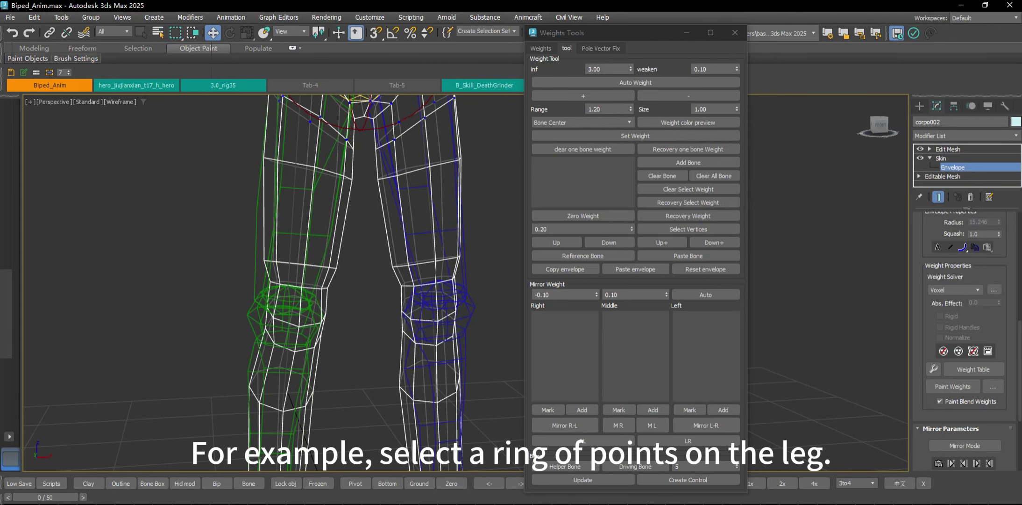
Step: Change the selection region shape to lasso and try to enclose the mesh vertices just above the right knee
left_click(177, 34)
left_click_drag(178, 34, 177, 84)
scroll(252, 285, "up", 4)
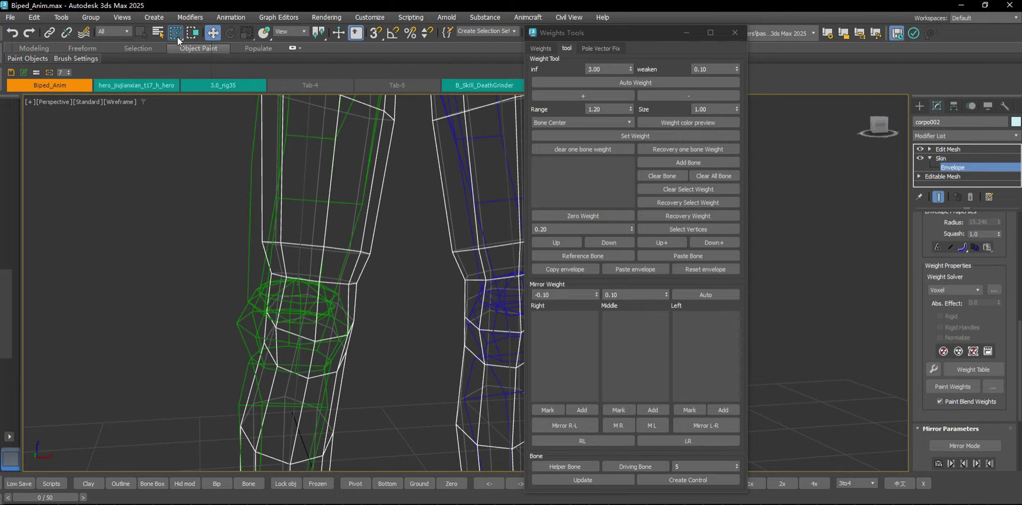
left_click_drag(177, 37, 177, 97)
left_click_drag(386, 265, 259, 221)
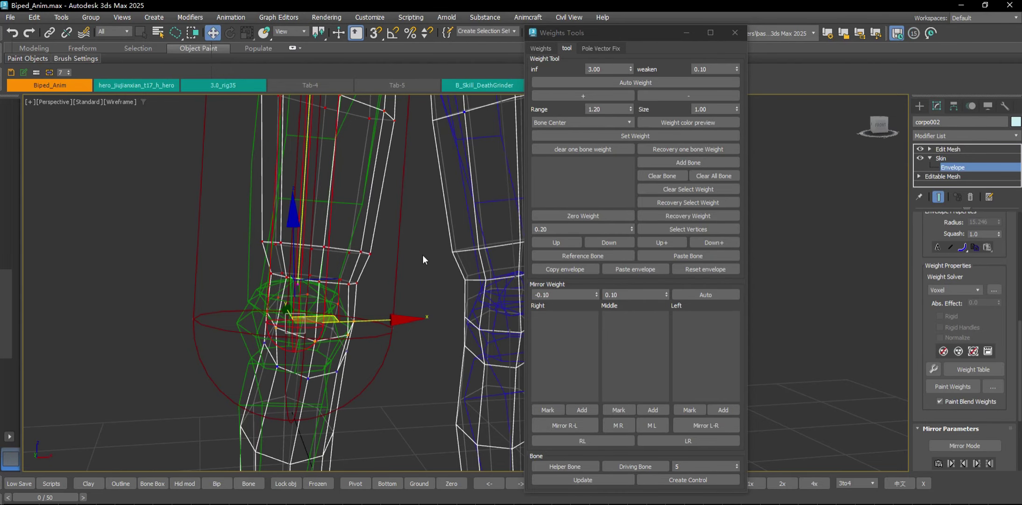
Step: Enable vertex selection in the Skin modifier and lasso the ring of vertices around the middle of the right calf
middle_click_drag(426, 257, 274, 230)
mouse_move(150, 260)
left_mouse_down()
mouse_move(238, 335)
mouse_move(251, 278)
mouse_move(152, 267)
left_mouse_up()
left_click(663, 270)
scroll(923, 272, "up", 8)
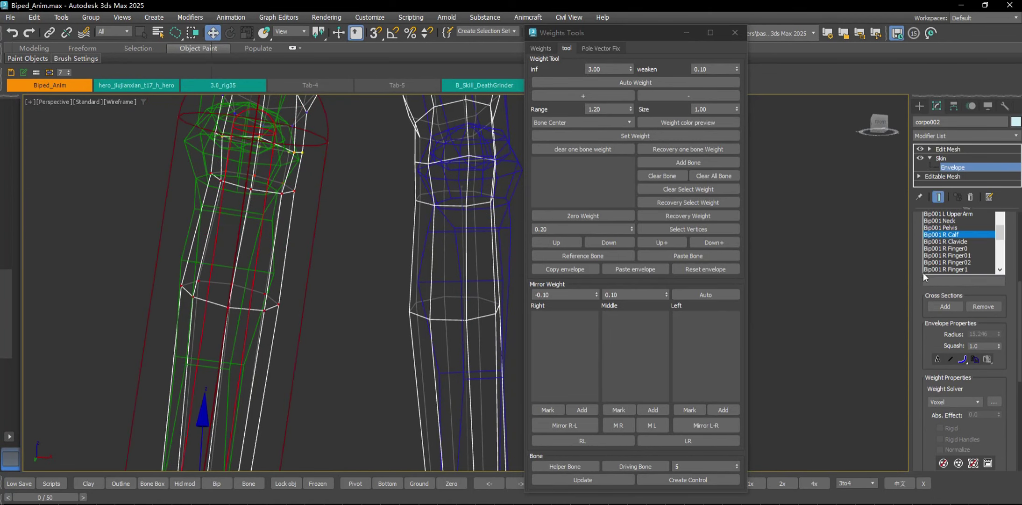
left_click(932, 252)
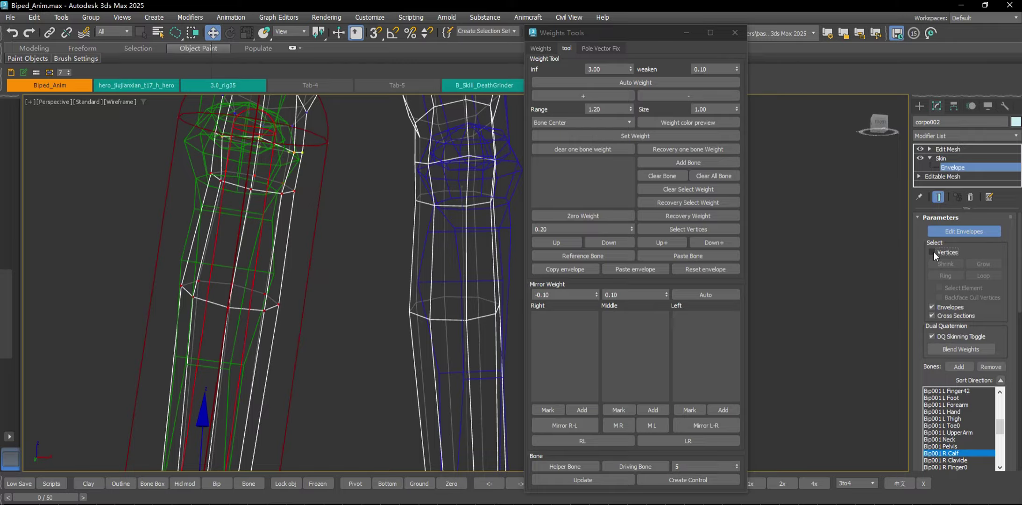
left_click_drag(147, 265, 323, 318)
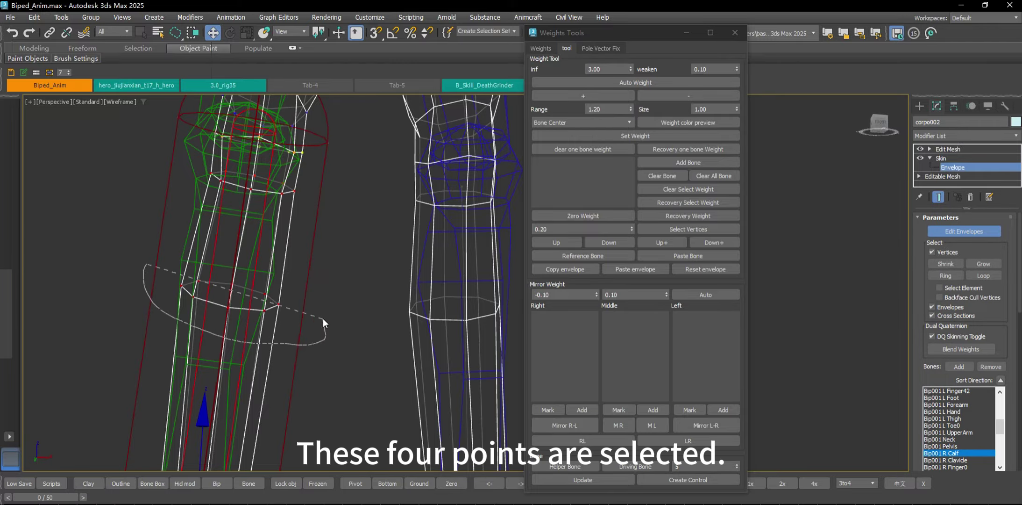
left_click_drag(131, 268, 133, 269)
mouse_move(277, 284)
middle_mouse_down("alt")
mouse_move(325, 311)
mouse_move(330, 301)
mouse_move(341, 320)
mouse_move(349, 299)
mouse_move(287, 333)
middle_mouse_up("alt")
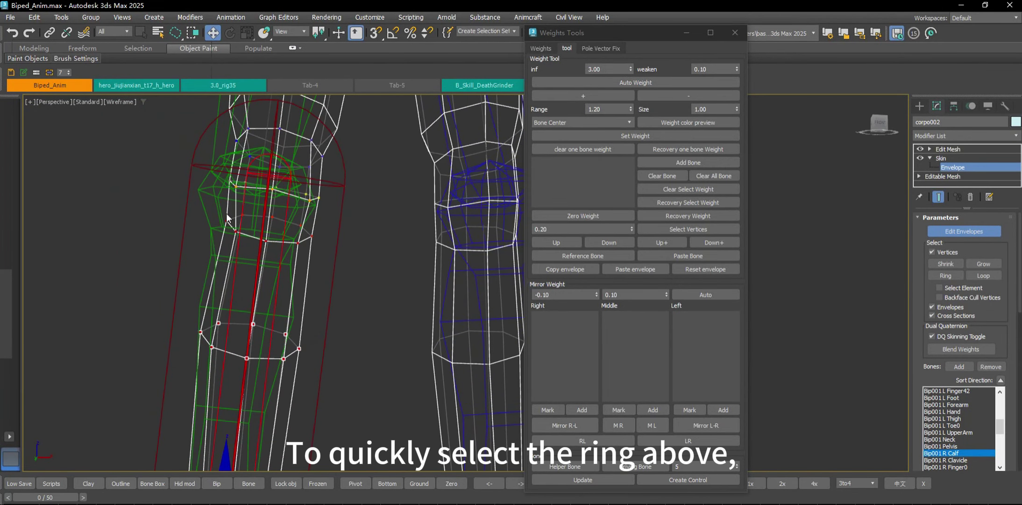
Step: Shift the right calf's vertex selection up two rings with Up, then back down two rings with Down
left_click(551, 243)
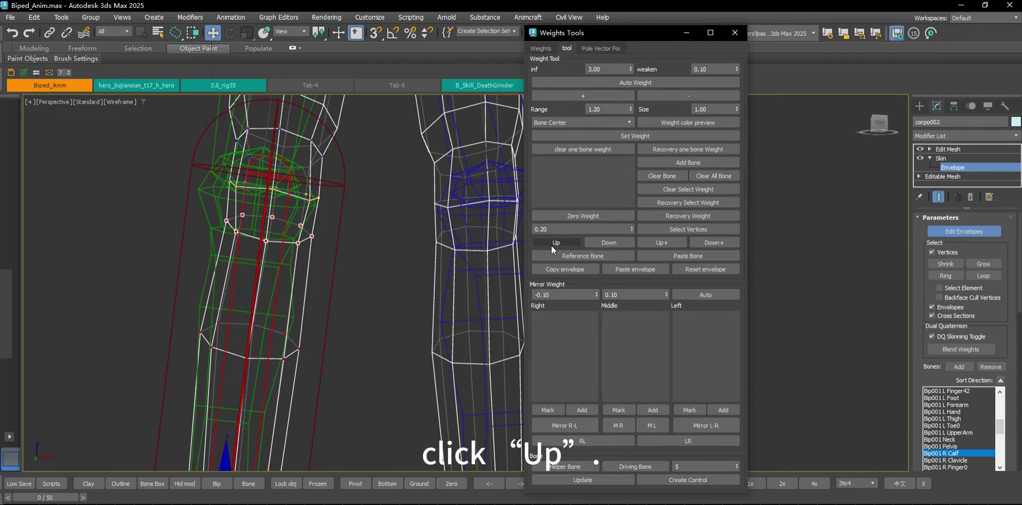
middle_click_drag(369, 242, 345, 315, "alt")
left_click(559, 243)
left_click(609, 243)
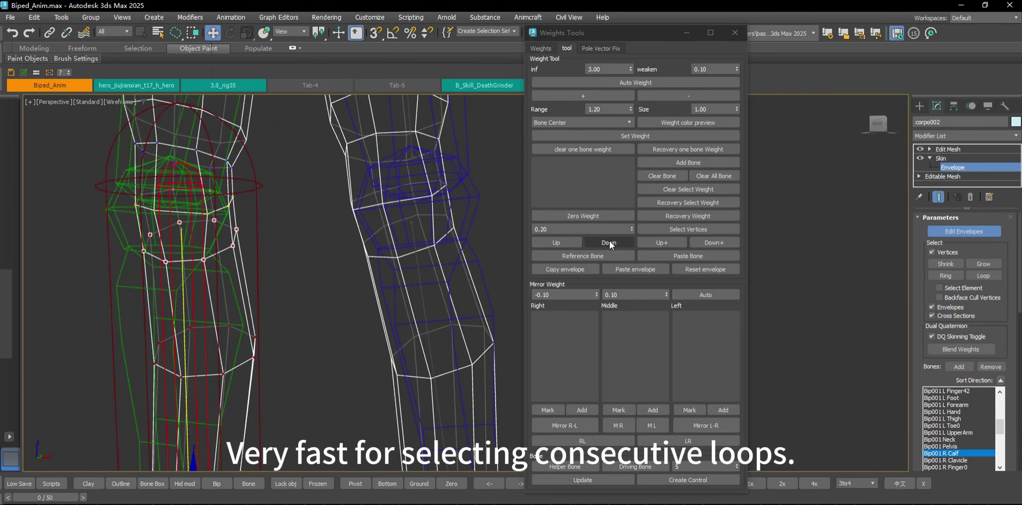
left_click(609, 242)
middle_click_drag(281, 303, 341, 308, "alt")
Step: Add the ring above to the calf's vertex selection with Up+, then clear the selection
left_click(674, 246)
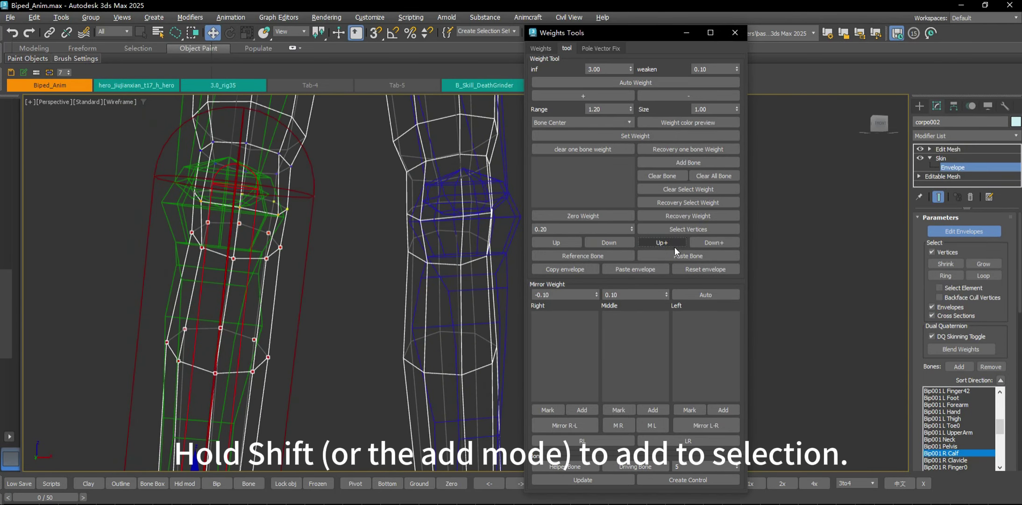
middle_click_drag(276, 279, 296, 281, "alt")
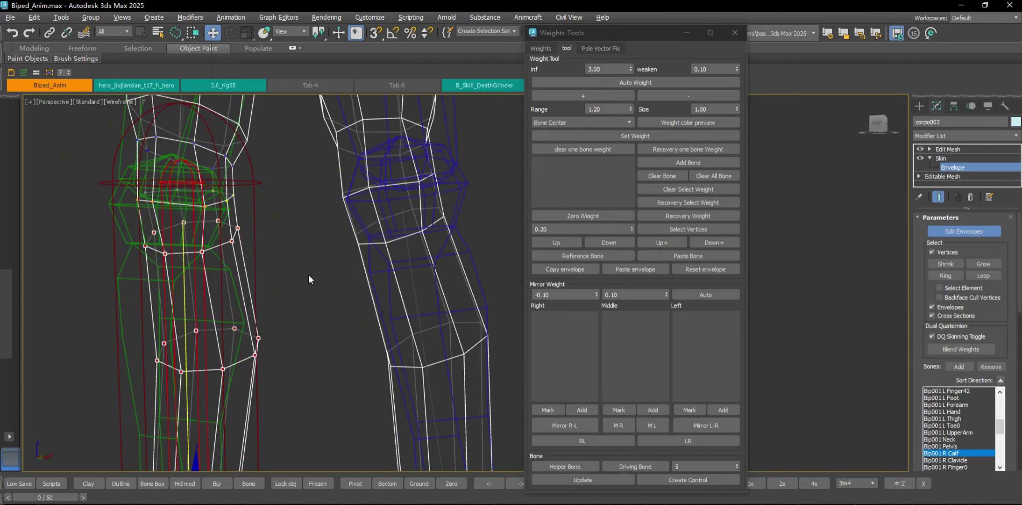
left_click(134, 318)
Step: Lasso the vertex ring just below the right knee, add the ring beneath it with Down+, and inspect the selection
middle_click_drag(119, 219, 183, 242, "alt")
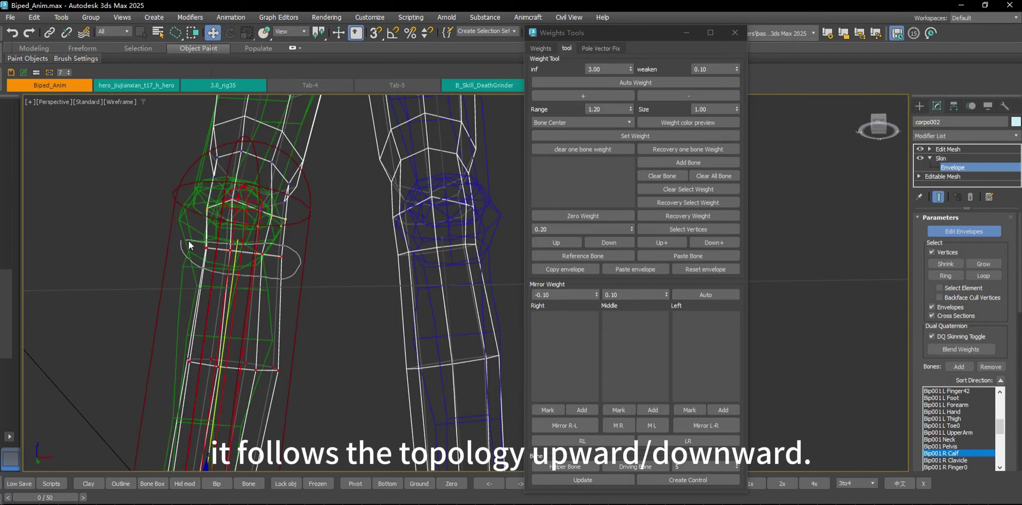
left_click_drag(192, 242, 325, 267)
left_click(722, 243)
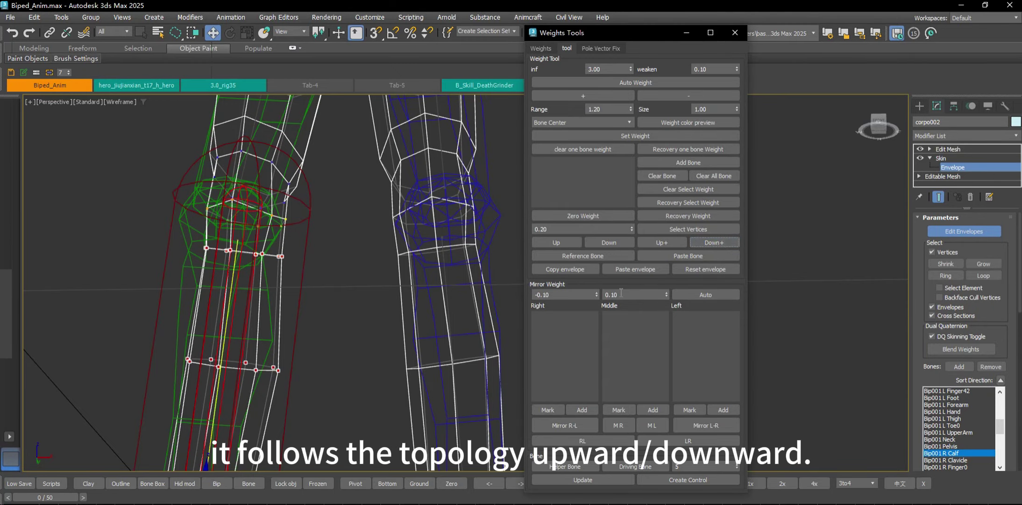
middle_click_drag(393, 327, 304, 320, "alt")
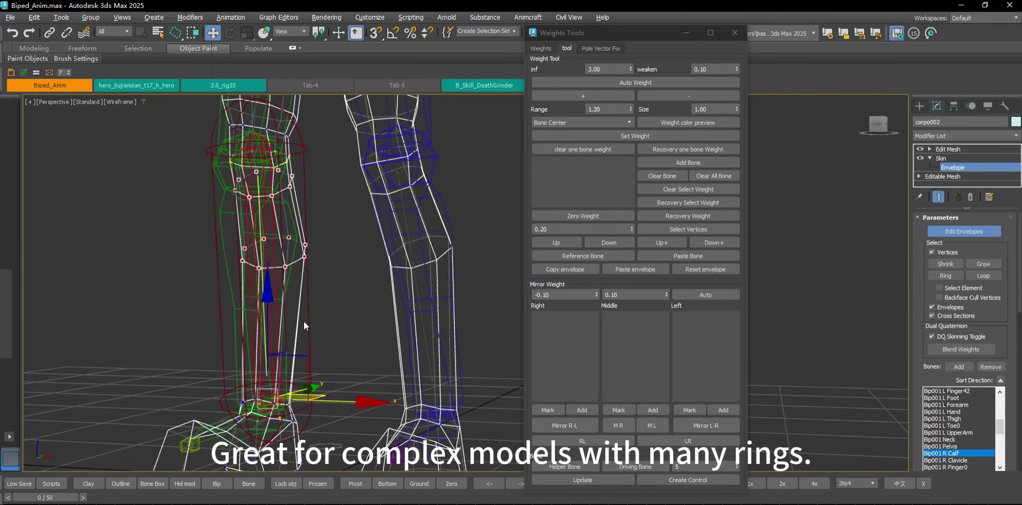
middle_click_drag(352, 247, 337, 332, "alt")
scroll(337, 332, "up", 3)
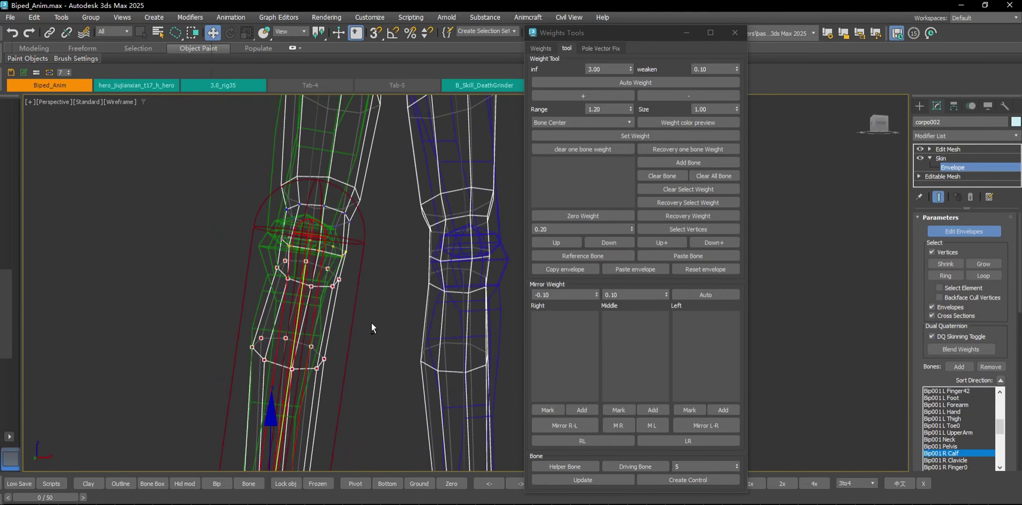
Step: Lasso the diagonal ring of vertices around the right forearm near the elbow
scroll(392, 347, "down", 3)
middle_click_drag(417, 322, 383, 287)
scroll(282, 328, "up", 6)
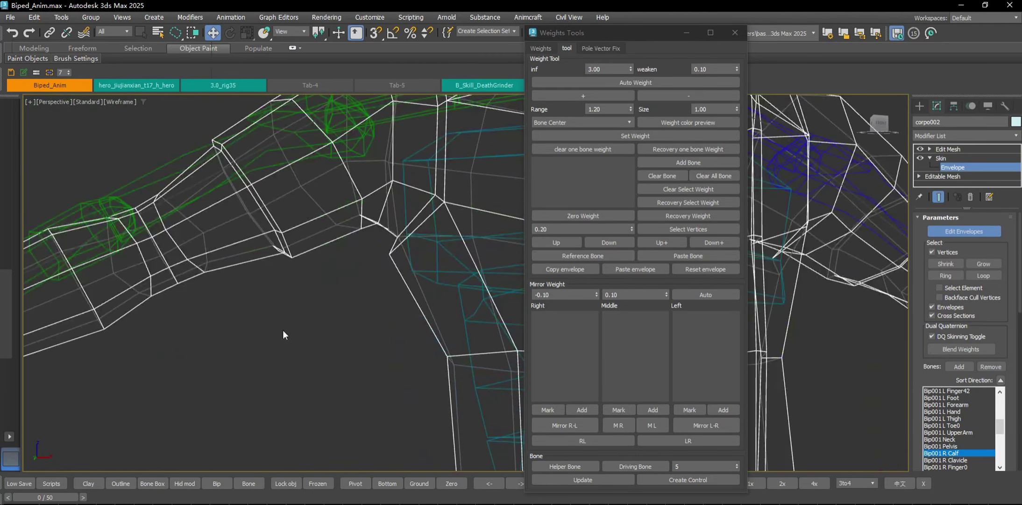
middle_click_drag(245, 285, 149, 261, "alt")
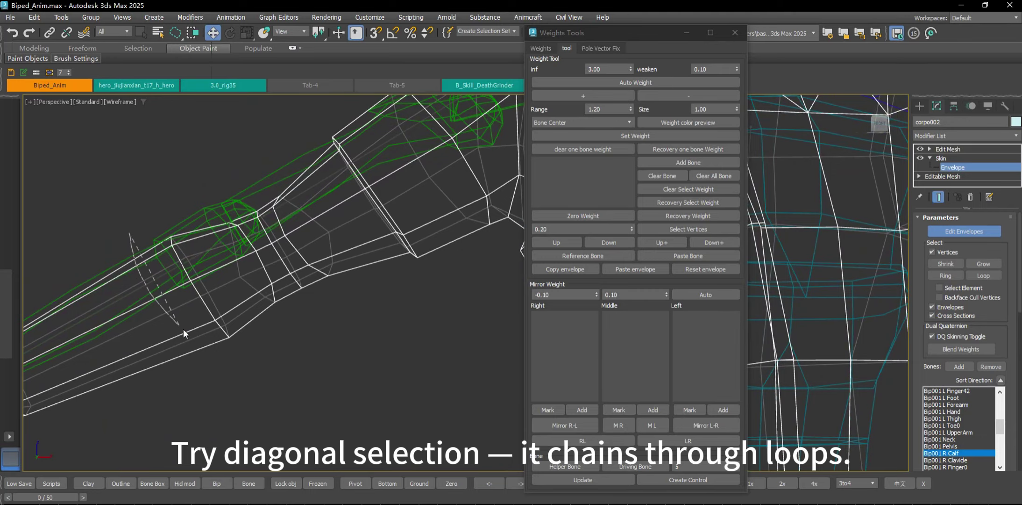
left_click_drag(183, 332, 235, 315)
left_click_drag(164, 217, 145, 223)
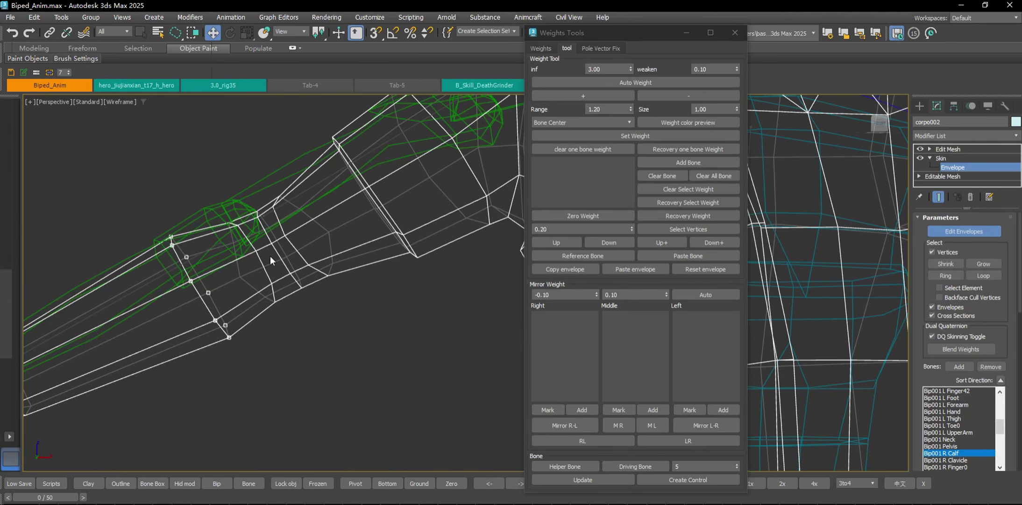
Step: Shift the forearm's vertex selection two rings up the arm with Up, then return it two rings with Down
left_click(567, 246)
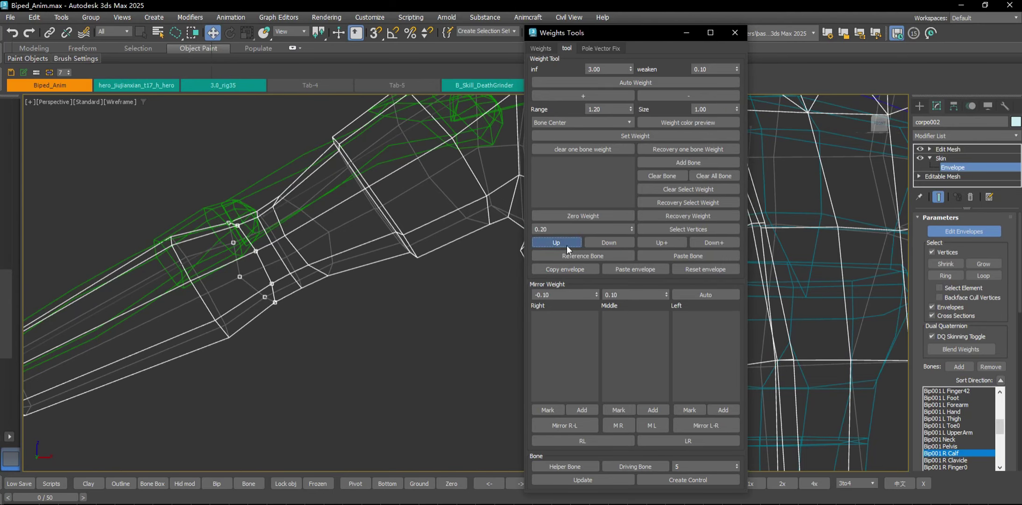
left_click(567, 246)
left_click(613, 241)
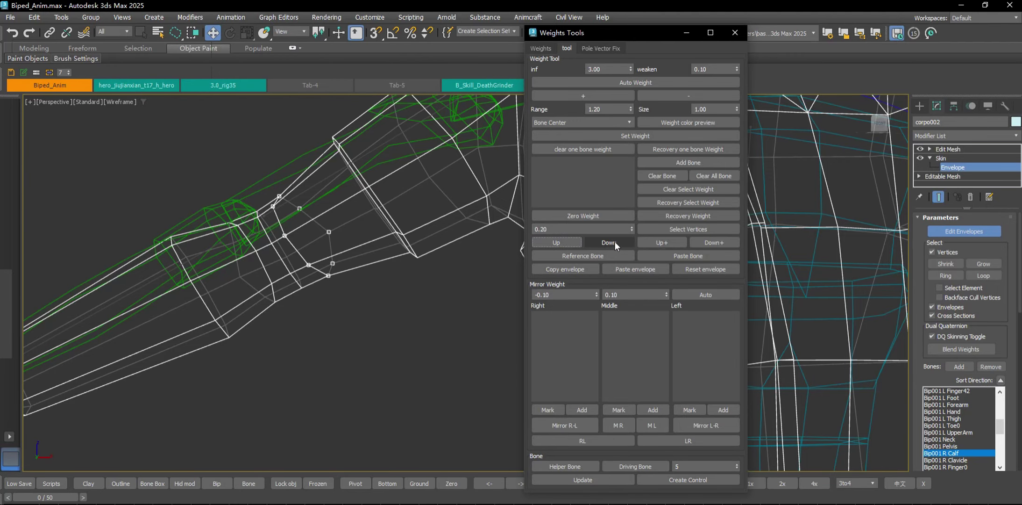
left_click(612, 242)
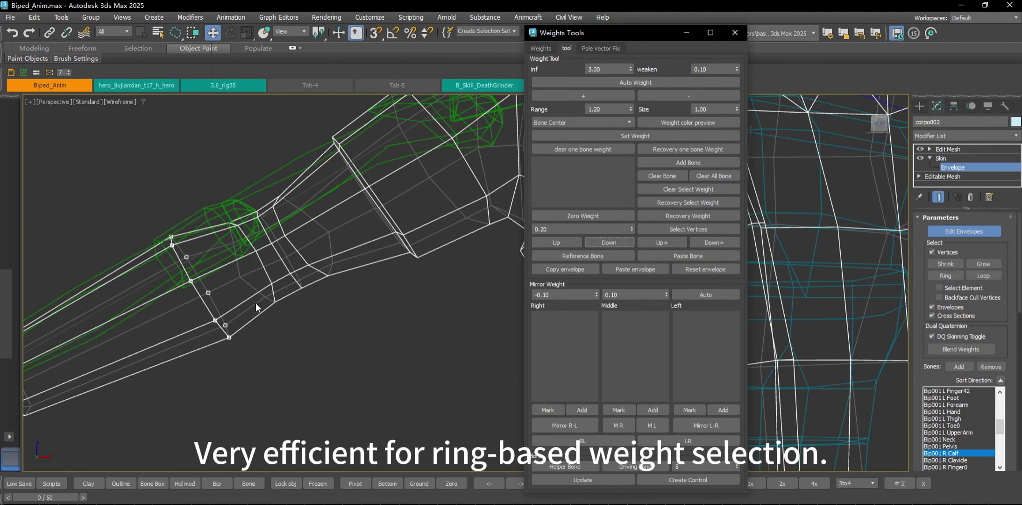
scroll(256, 307, "down", 3)
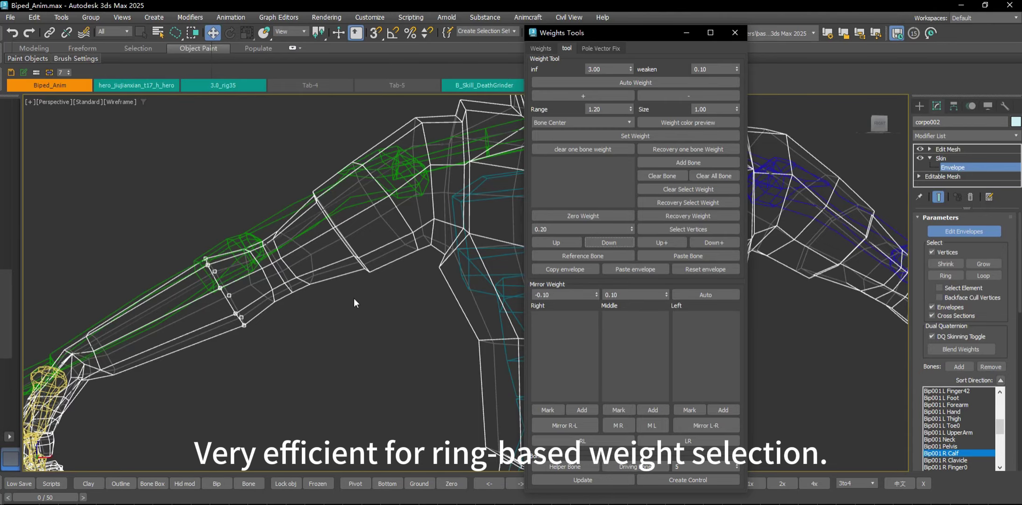
Step: Restore the shaded display and compare the weight colors of the right and left thigh bones
scroll(371, 317, "down", 5)
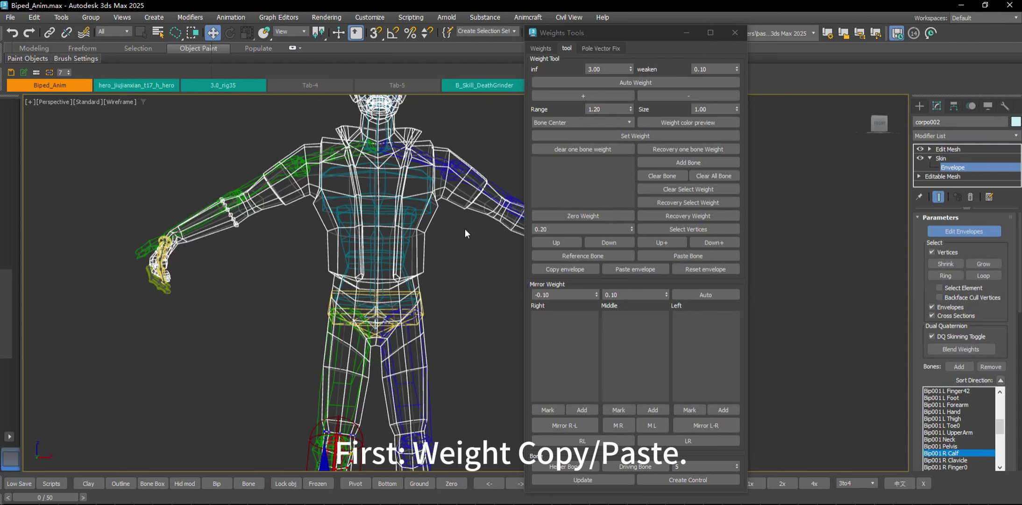
scroll(465, 228, "up", 4)
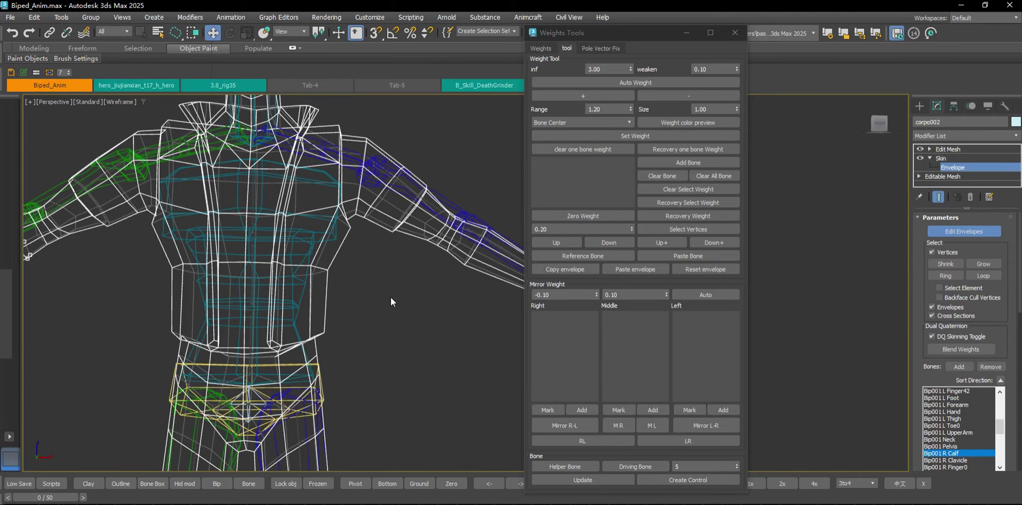
scroll(399, 296, "down", 5)
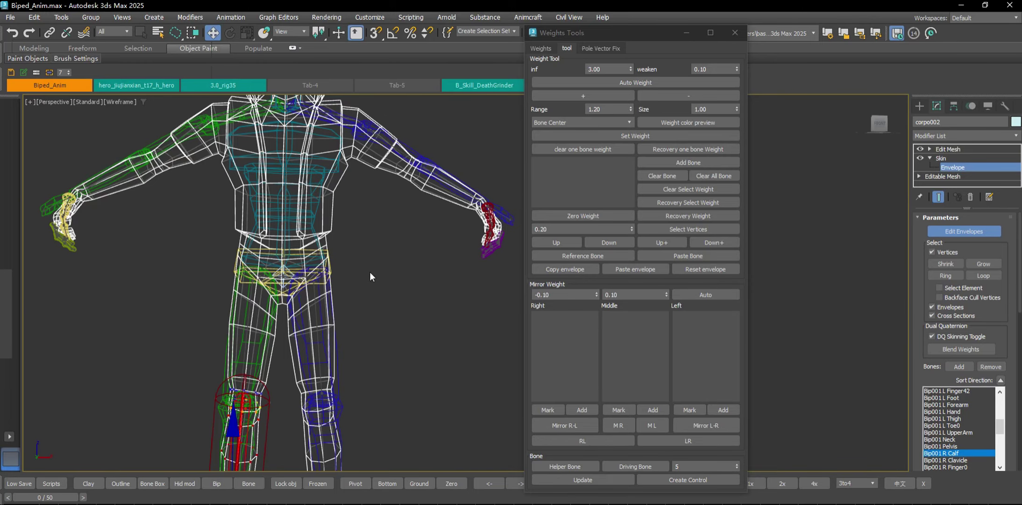
key("F3")
left_click(249, 305)
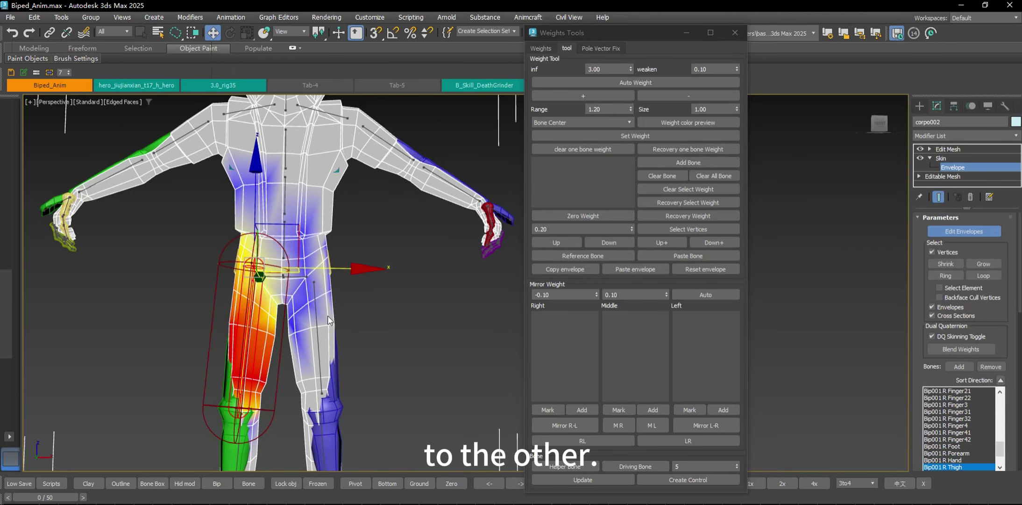
scroll(328, 317, "up", 3)
left_click(340, 324)
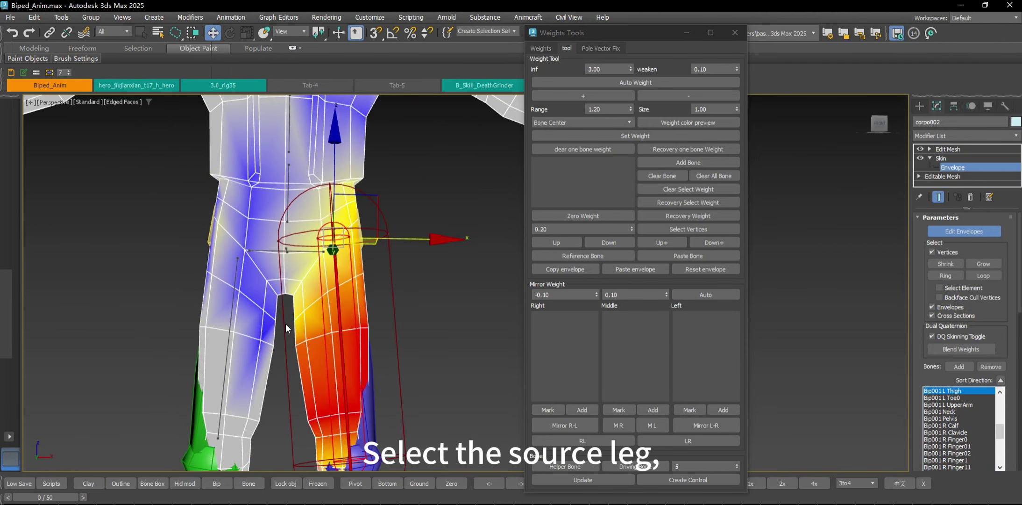
left_click(254, 306)
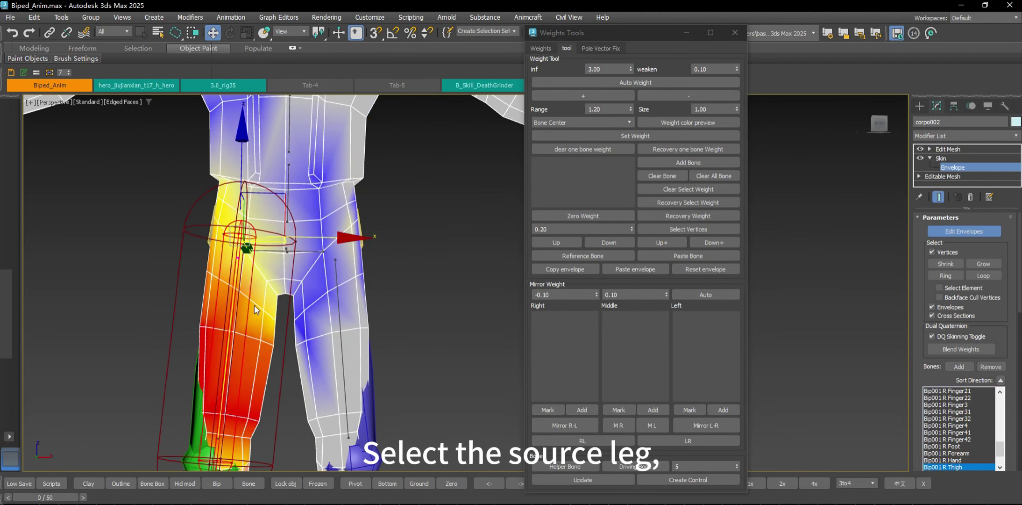
left_click(343, 323)
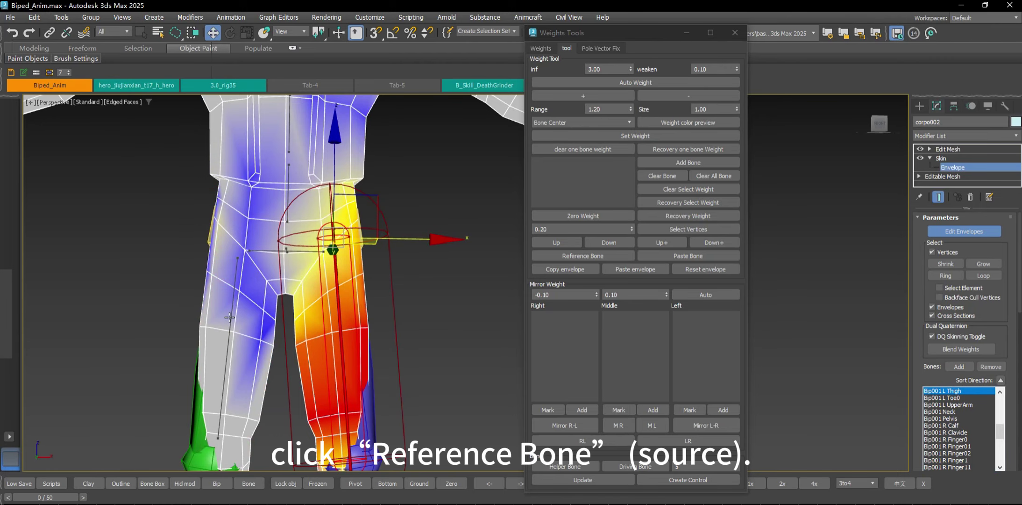
Step: Select the Bip001 R Thigh bone and set it as the Reference Bone for copying weights
left_click(208, 319)
left_click(575, 257)
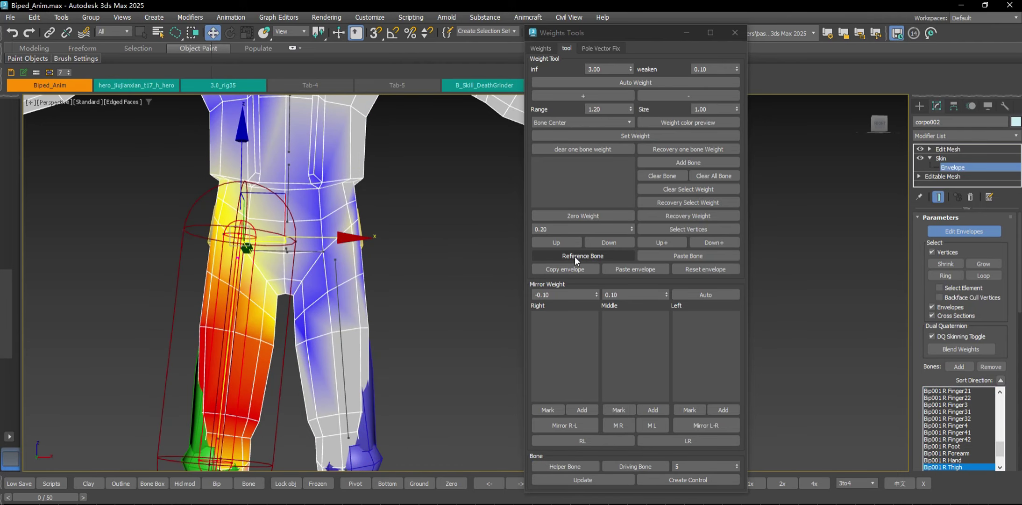
left_click(600, 252)
Step: Paste the Bip001 R Thigh reference weights onto the Bip001 L Thigh bone and confirm the copy
scroll(442, 303, "down", 3)
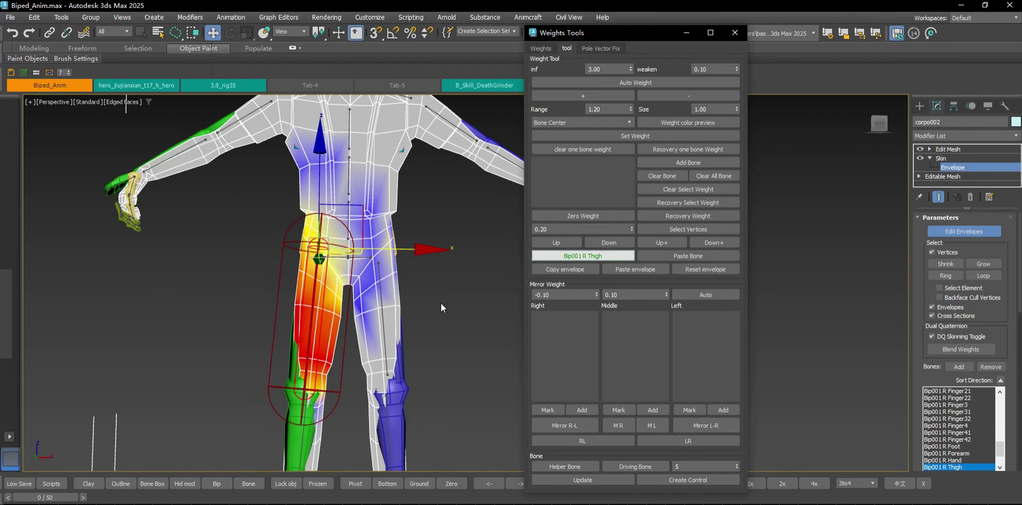
left_click(542, 269)
left_click(380, 302)
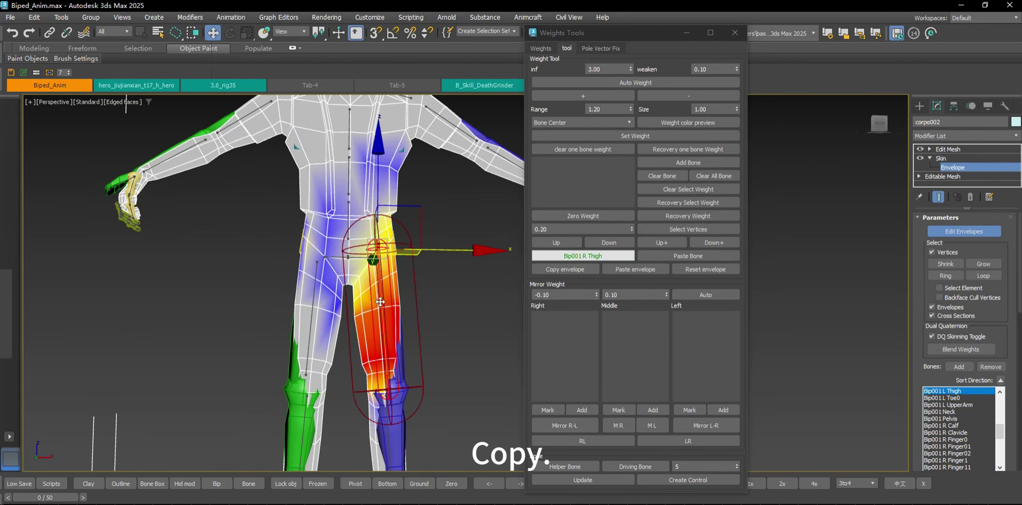
scroll(405, 295, "up", 2)
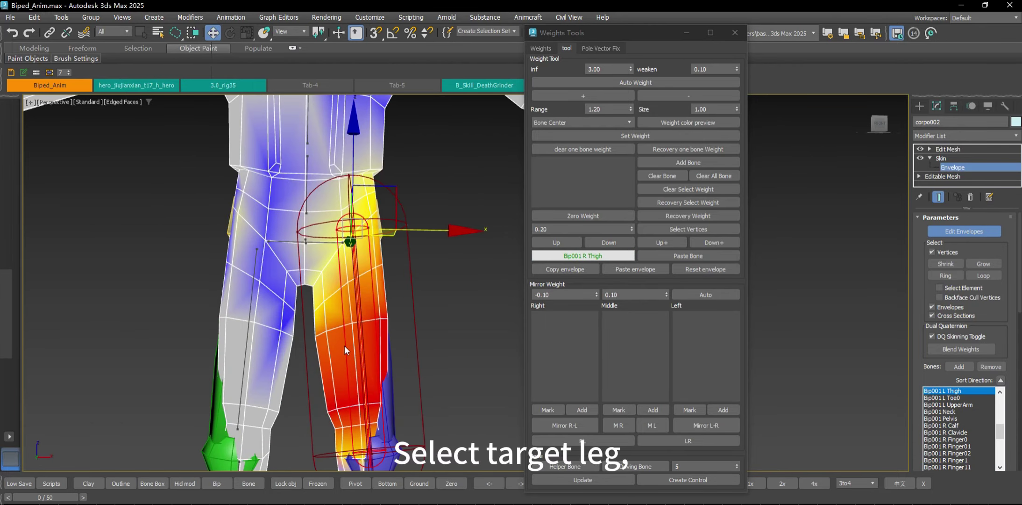
left_click(248, 309)
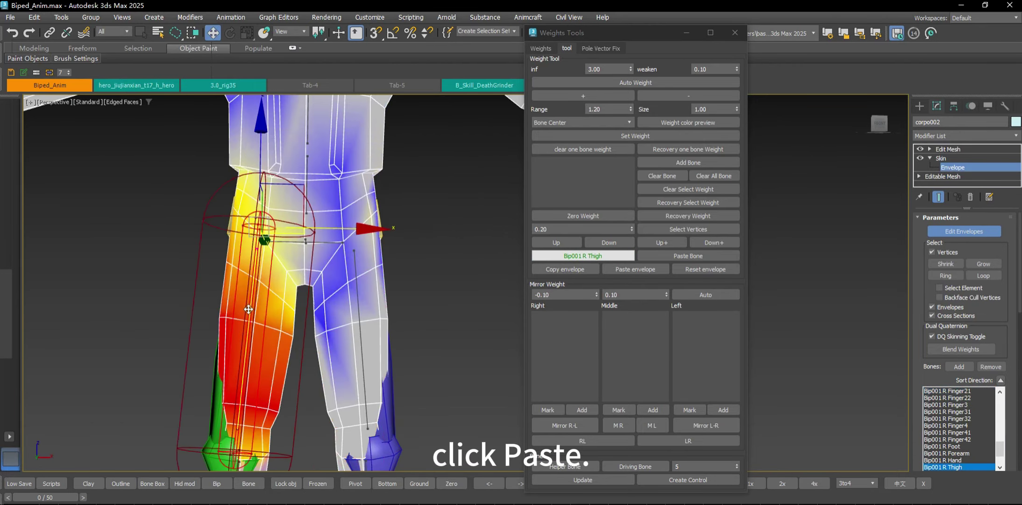
left_click(357, 302)
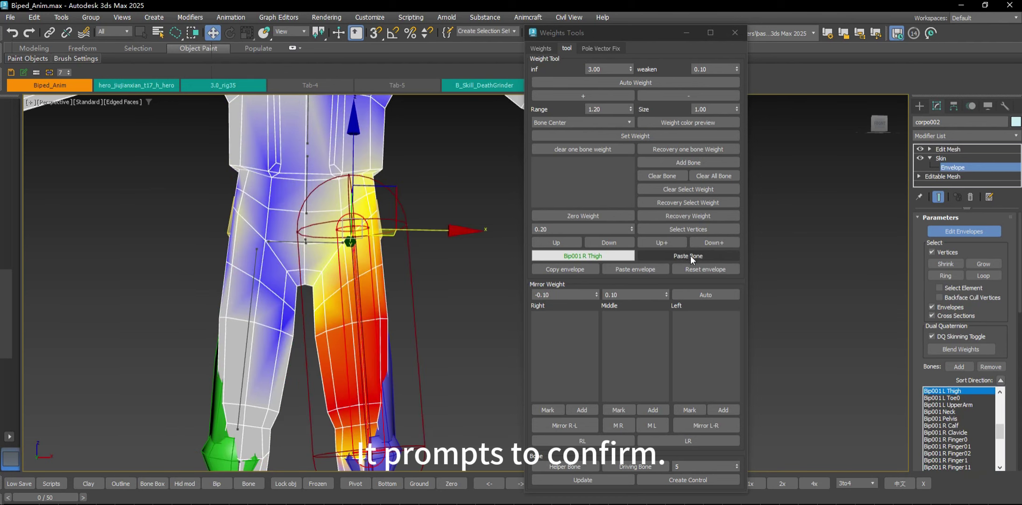
left_click(691, 255)
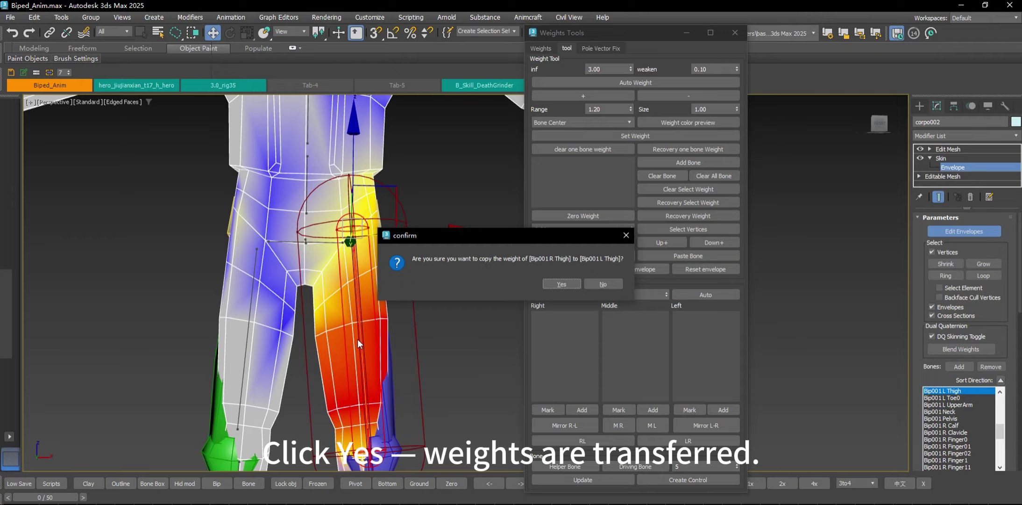
left_click(562, 284)
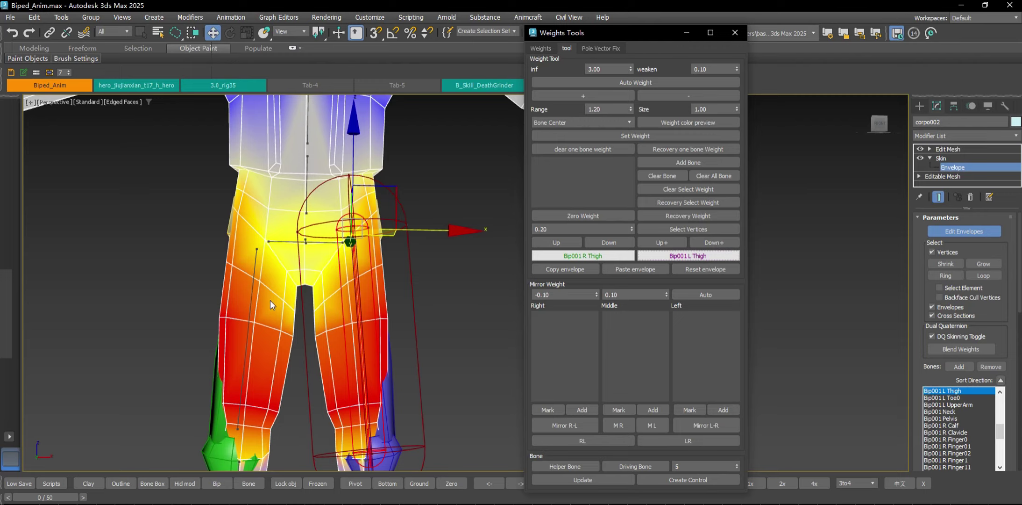
Step: Compare the weight colors of the Bip001 R Thigh and Bip001 L Thigh bones after the weight copy
left_click(246, 302)
scroll(317, 285, "down", 4)
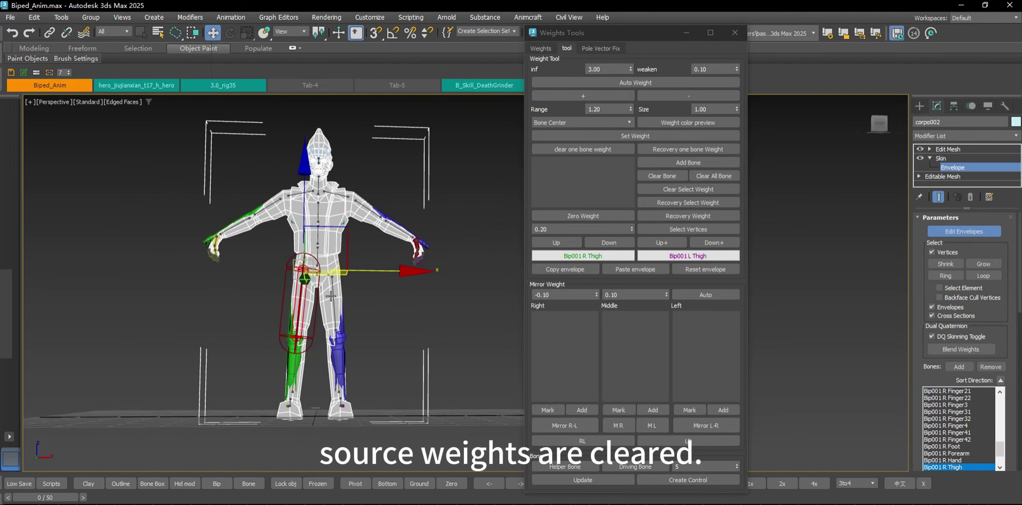
scroll(358, 317, "up", 3)
left_click(358, 317)
scroll(331, 334, "up", 2)
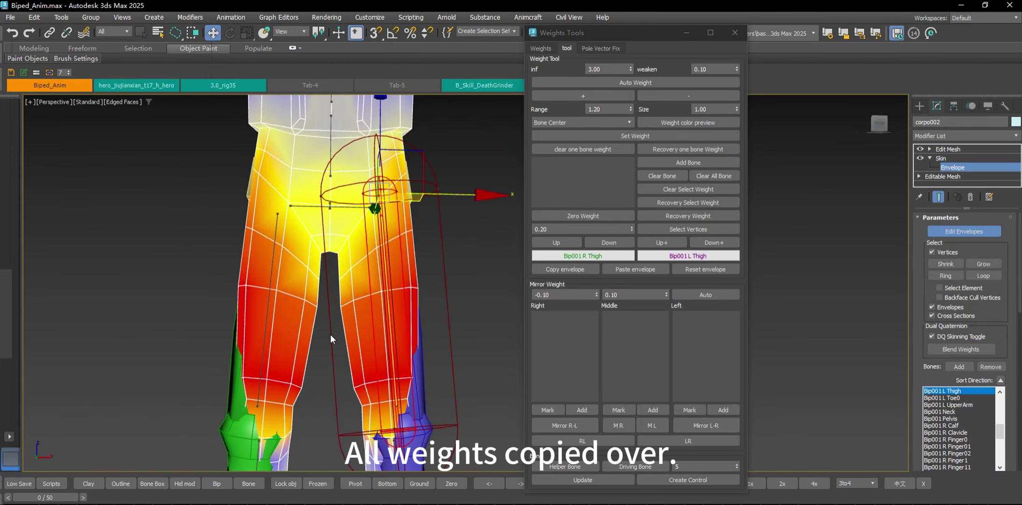
Step: Enlarge the inner and outer cross-sections at the hip end of the Bip001 R Thigh envelope
left_click(293, 265)
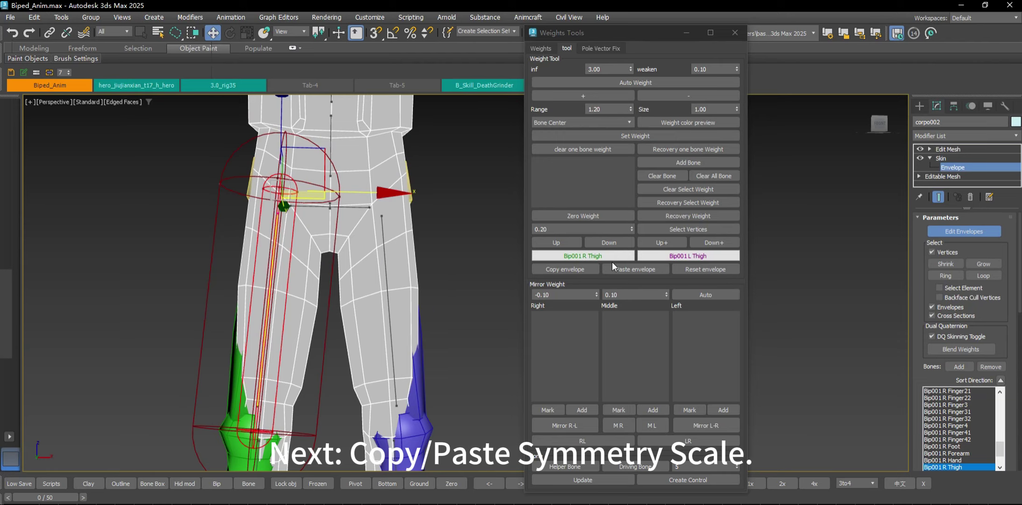
left_click(224, 187)
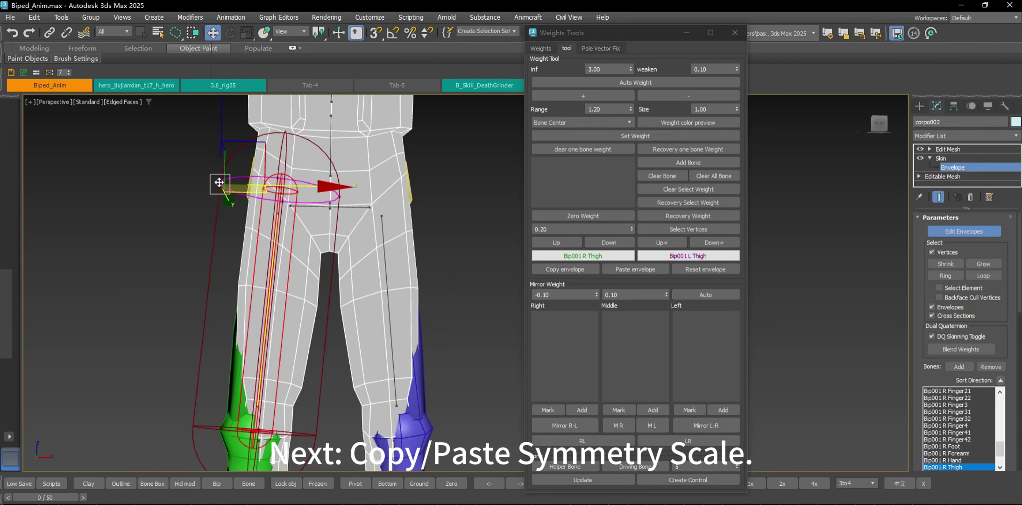
scroll(223, 186, "down", 2)
mouse_move(262, 148)
left_mouse_down()
mouse_move(213, 146)
mouse_move(322, 175)
mouse_move(256, 142)
left_mouse_up()
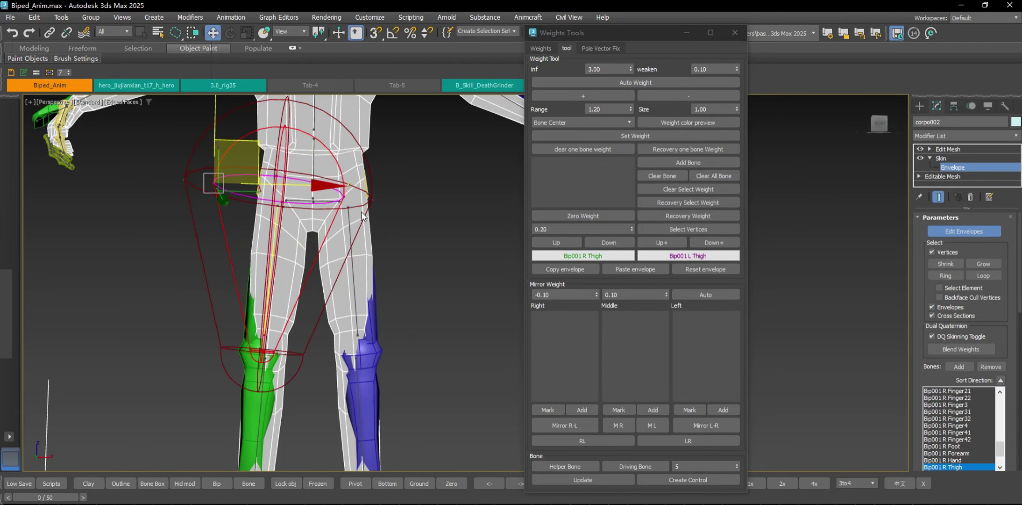
Step: Copy the Bip001 R Thigh envelope, paste it onto Bip001 L Thigh, and reselect the right thigh to compare
left_click(580, 271)
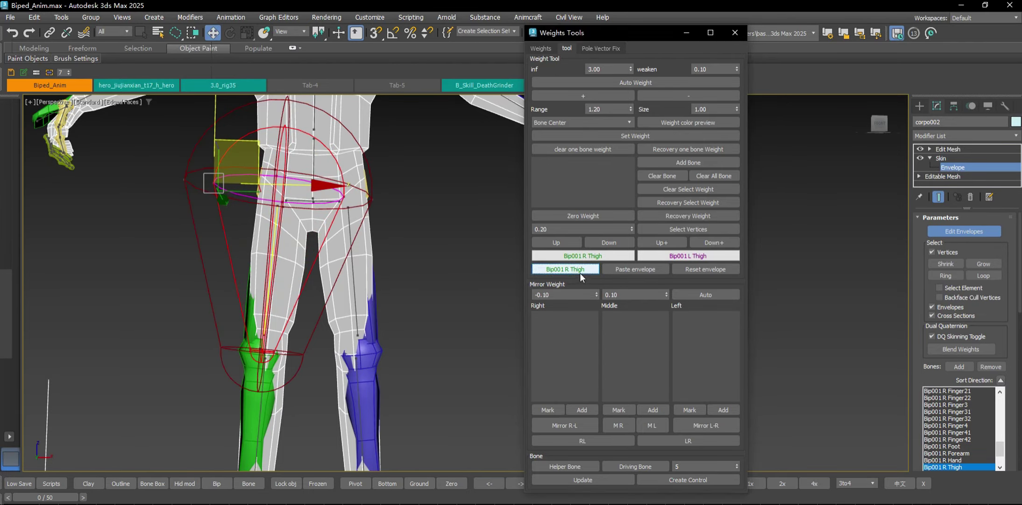
left_click(353, 290)
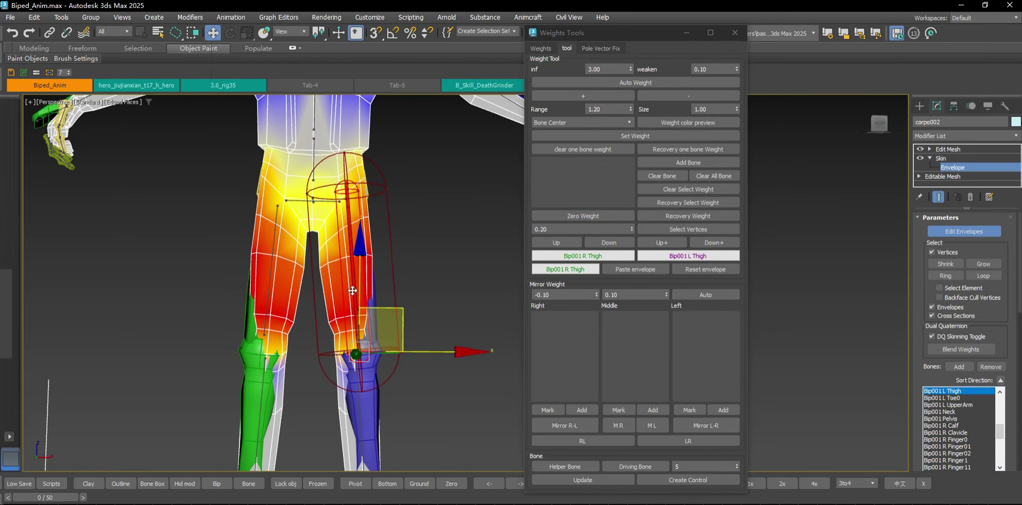
left_click(644, 268)
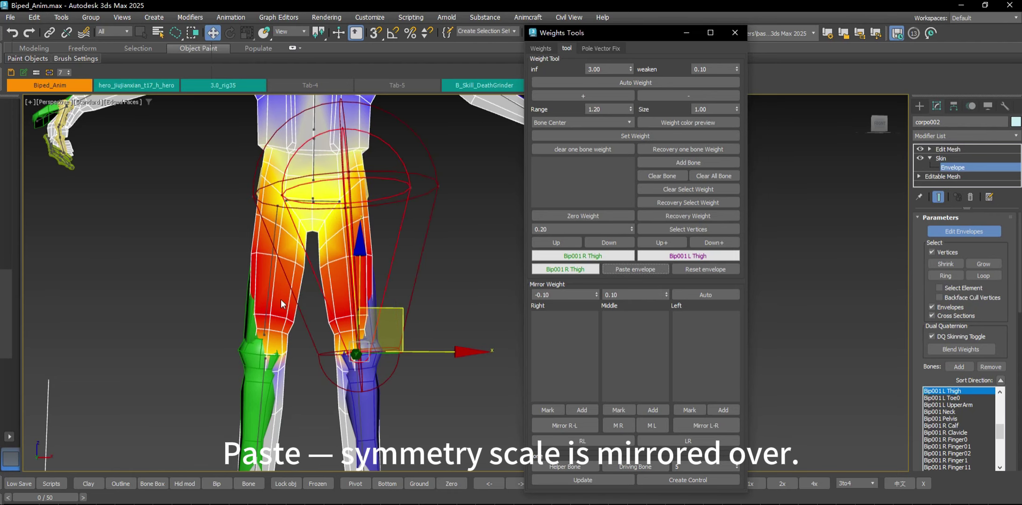
left_click(268, 286)
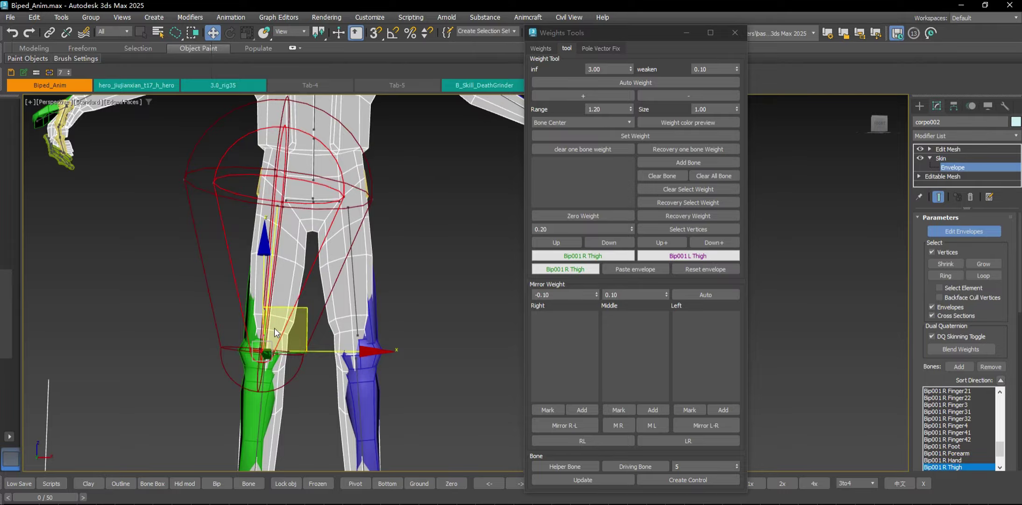
Step: Select the Bip001 R Calf bone and move its envelope's ankle end far outward from the leg
scroll(271, 210, "up", 5)
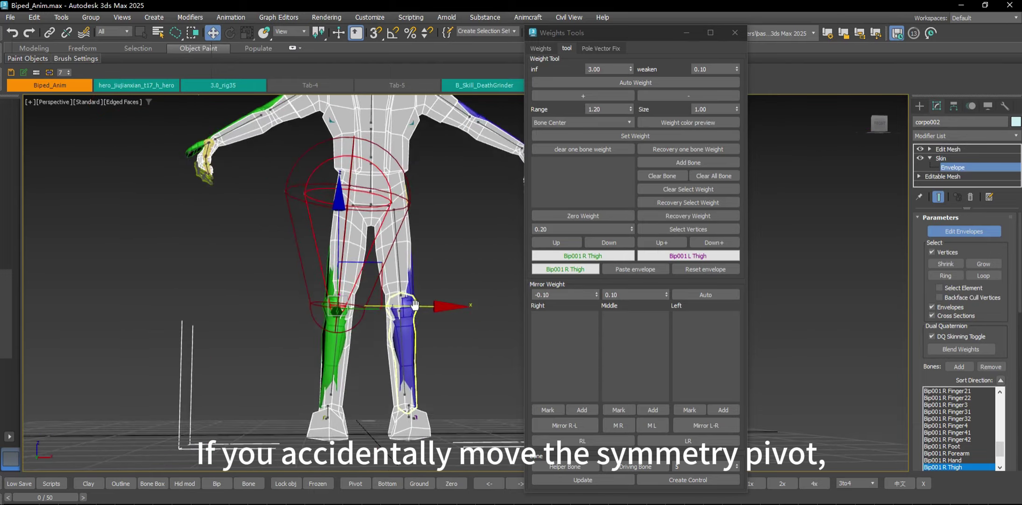
scroll(319, 323, "up", 5)
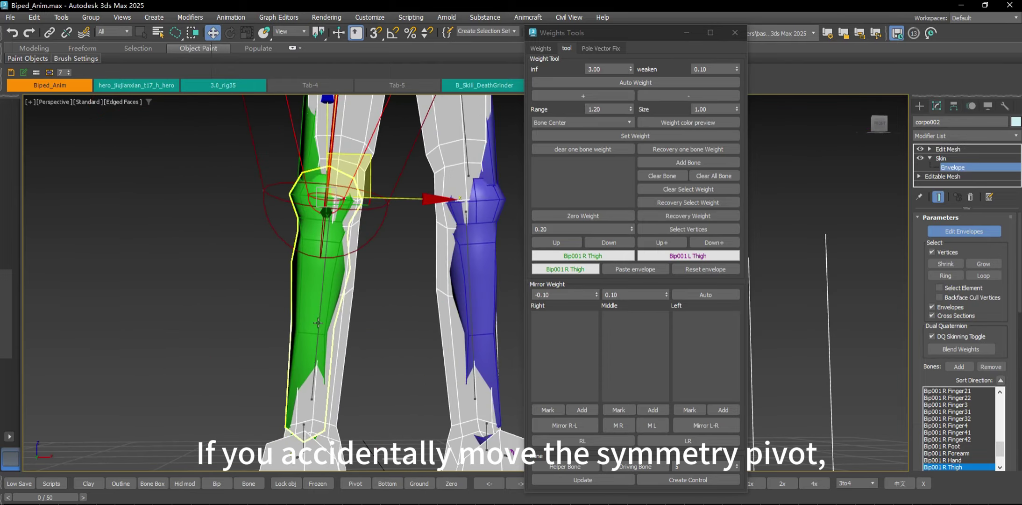
left_click(312, 384)
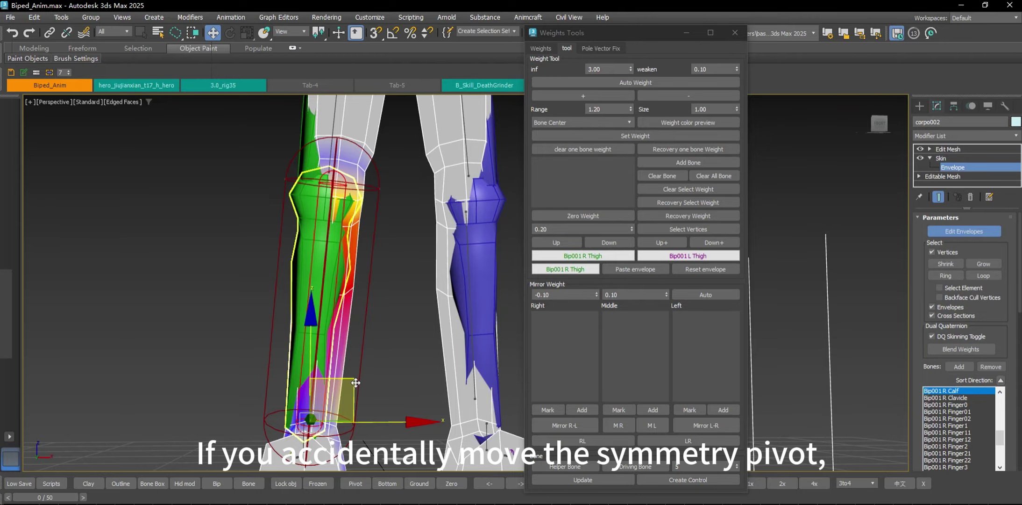
left_click_drag(356, 382, 237, 334)
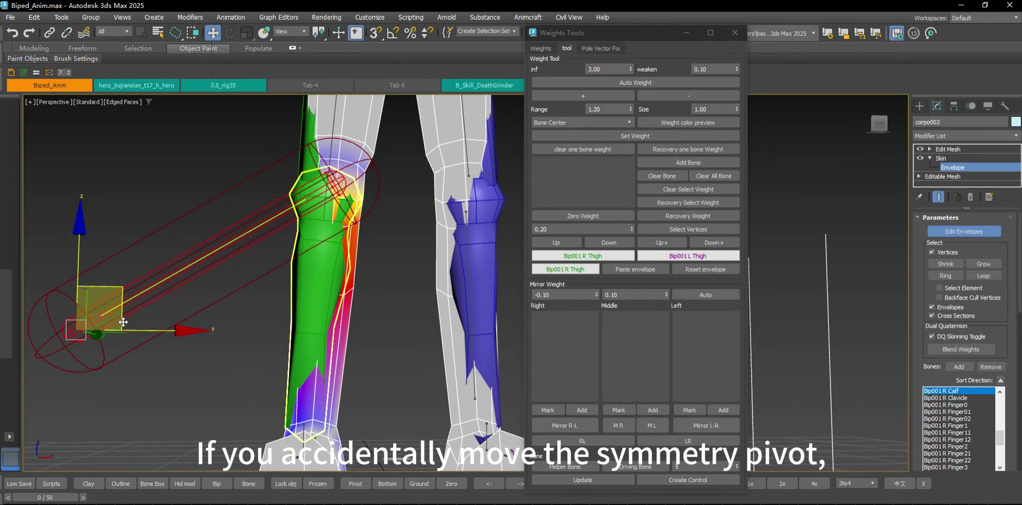
scroll(201, 184, "down", 3)
middle_click_drag(202, 185, 318, 259, "alt")
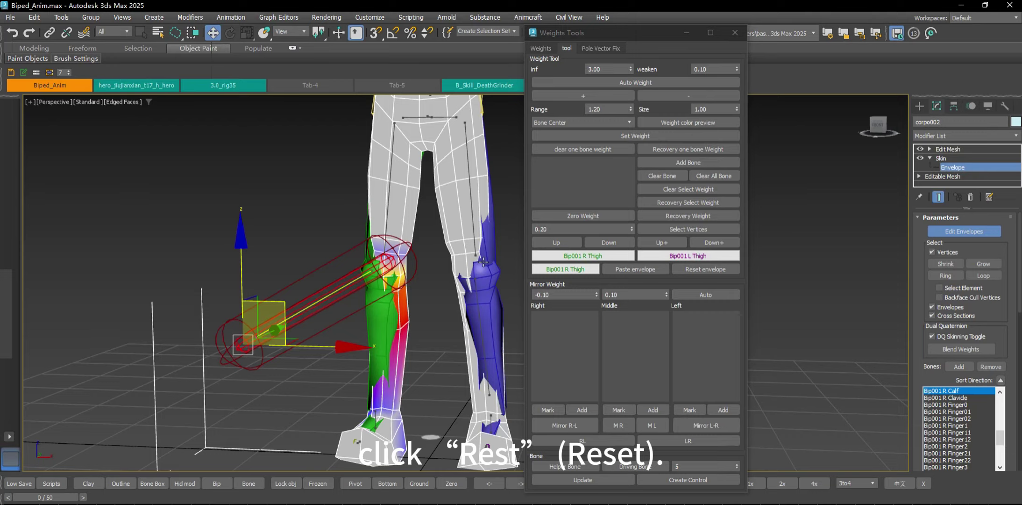
Step: Reset the Bip001 R Calf envelope, then adjust its length by moving its lower end along the shin
left_click(705, 269)
middle_click_drag(491, 328, 337, 196, "alt")
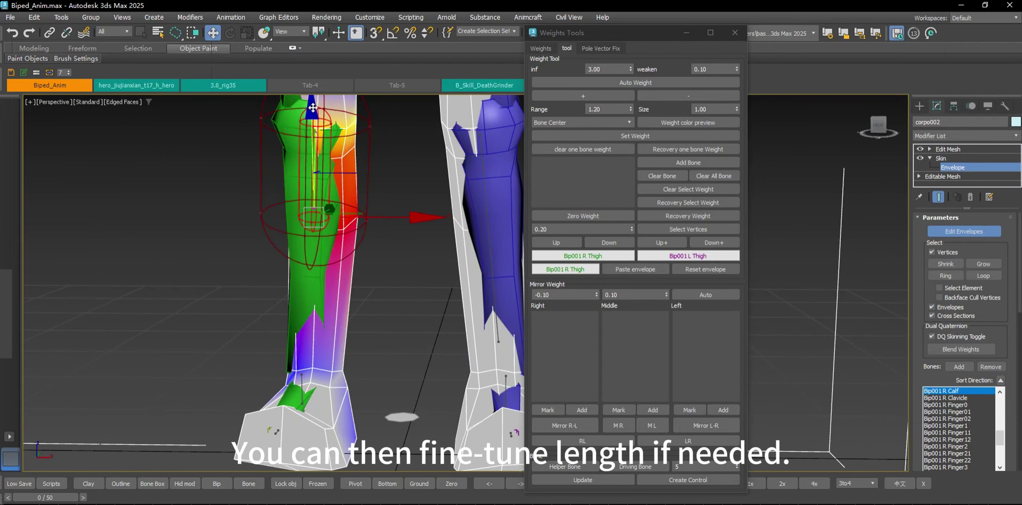
left_click_drag(312, 107, 306, 248)
middle_click_drag(306, 248, 523, 280, "alt")
Step: Reset the displaced Bip001 R Calf envelope again and check it against the whole character
left_click(708, 268)
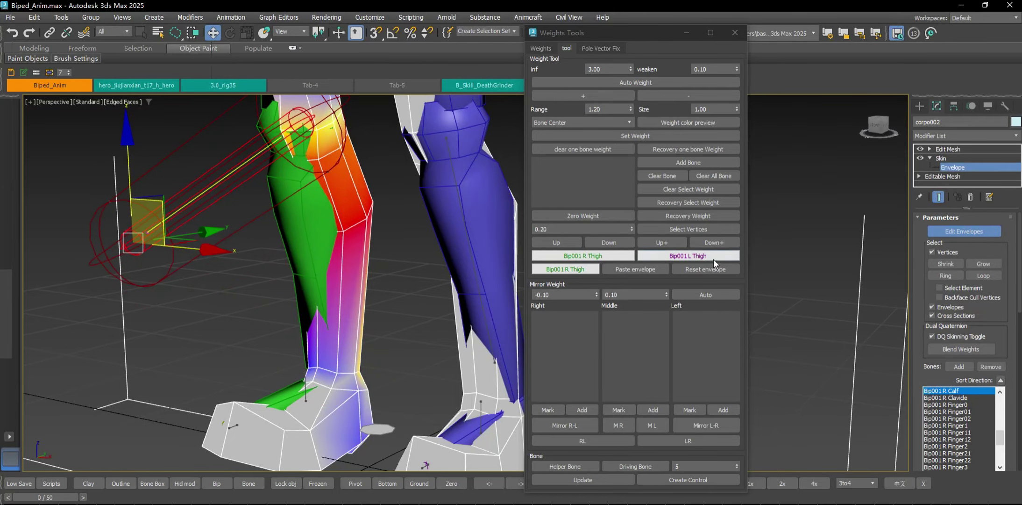
scroll(370, 283, "down", 5)
middle_click_drag(370, 283, 453, 247, "alt")
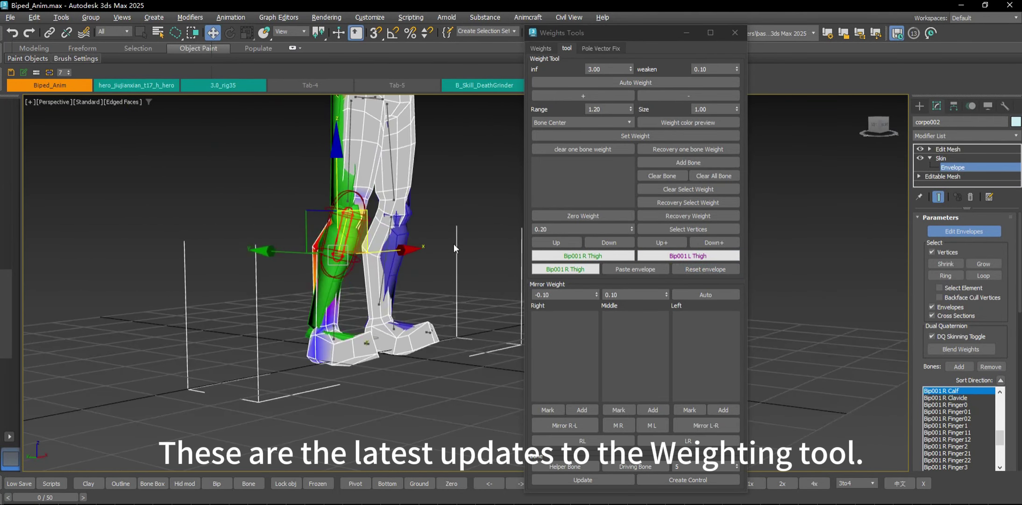
scroll(454, 244, "down", 6)
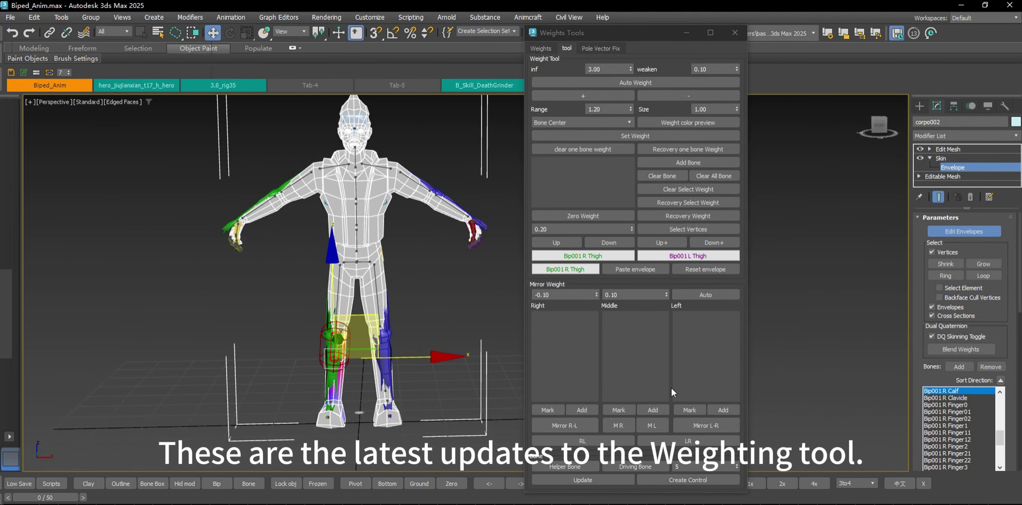